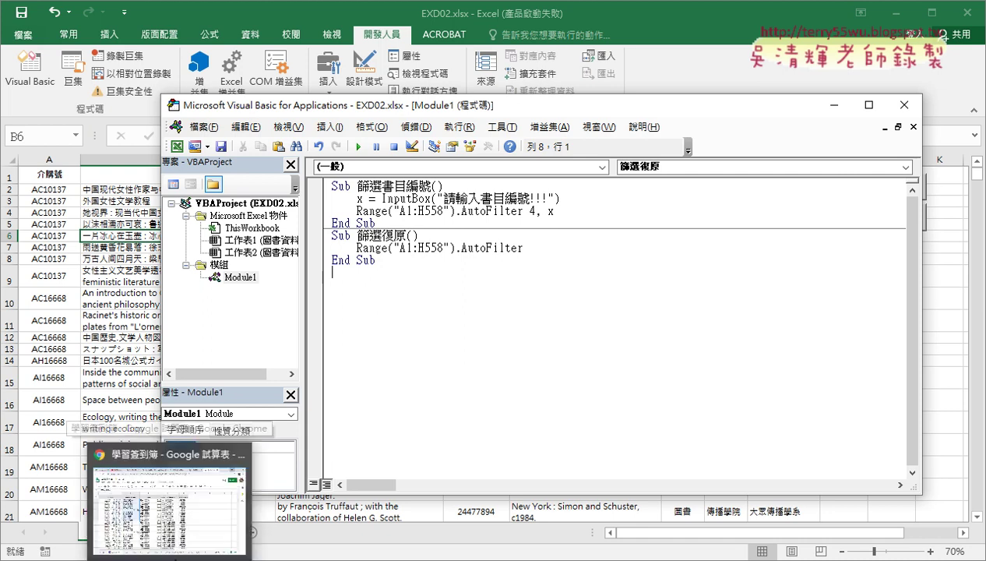
In Chrome, select the 204圖書管理VBA之二 file in the Drive course folder
click(170, 490)
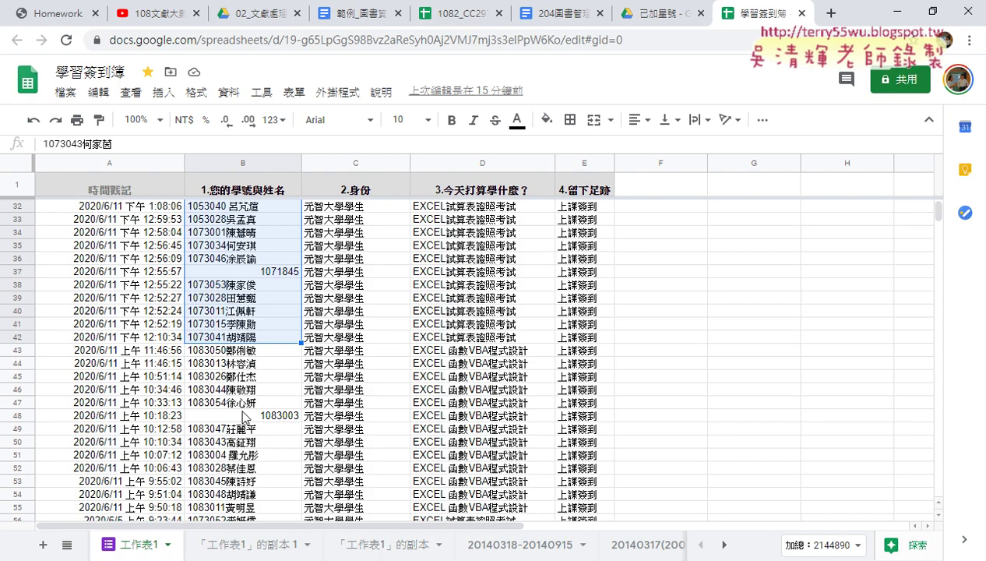
click(269, 18)
click(344, 15)
click(285, 23)
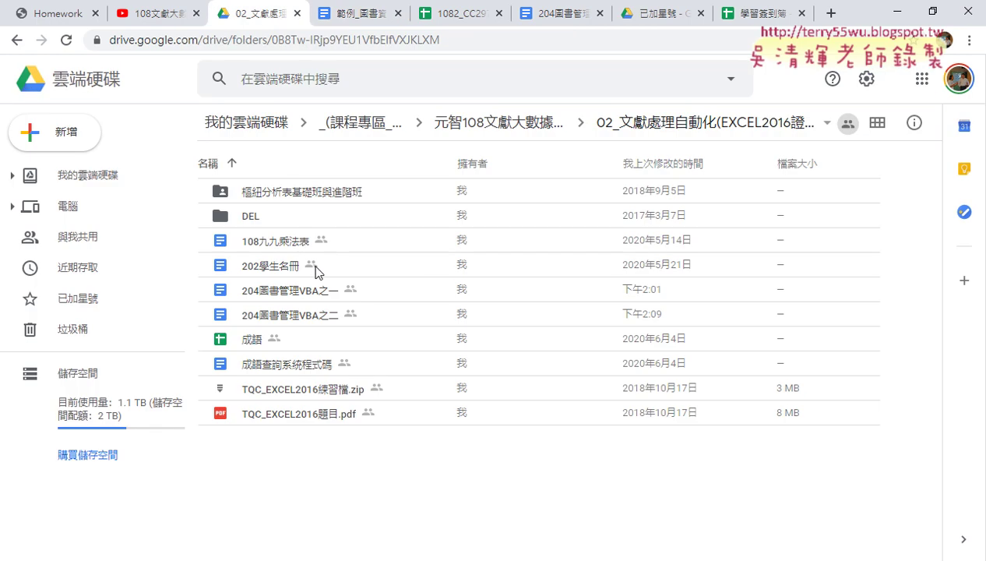
click(316, 313)
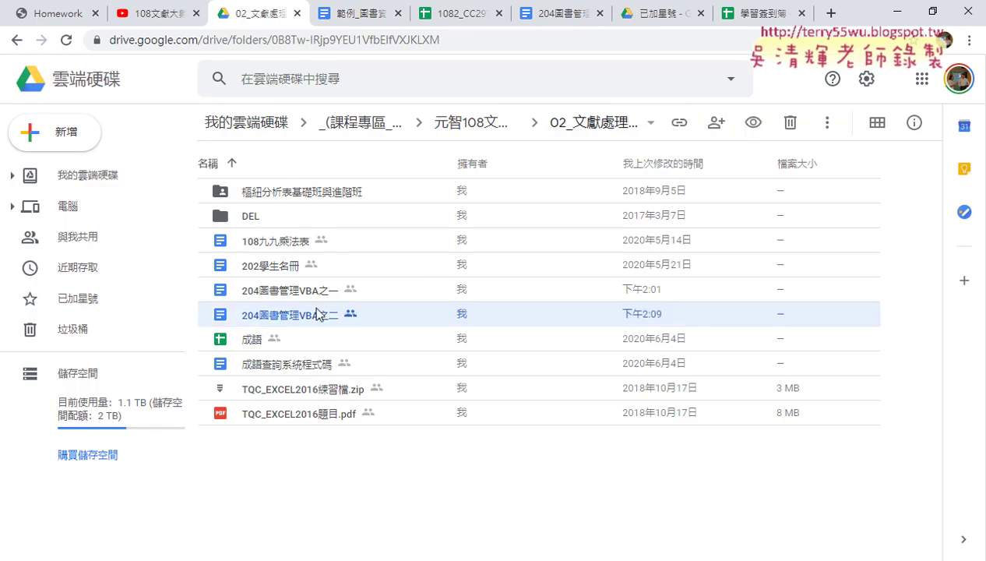
Review the AutoFilter code in 範例_圖書資料查詢, then close that document
click(358, 13)
scroll(382, 253, up, 5)
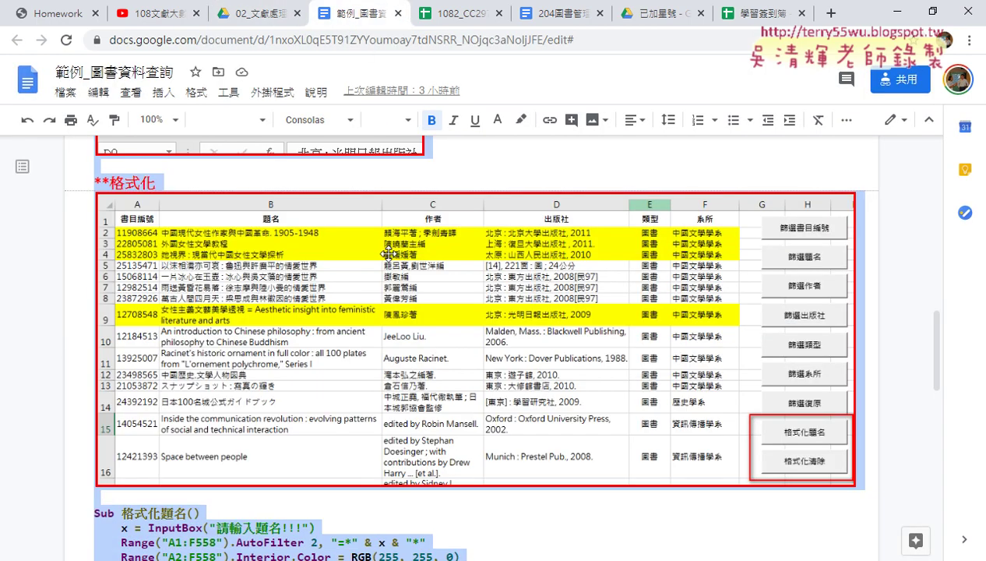
scroll(387, 254, up, 10)
click(417, 430)
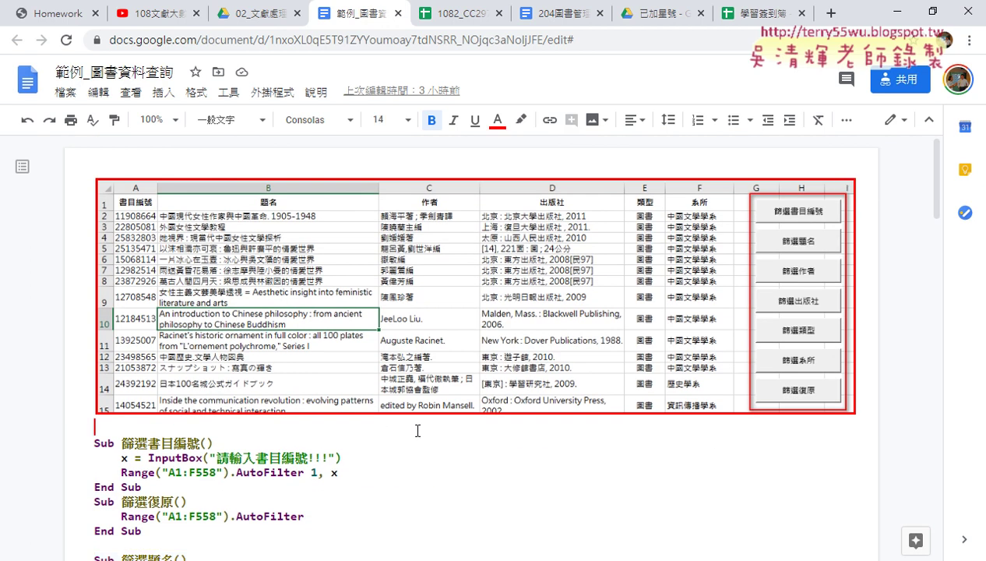
scroll(470, 438, down, 2)
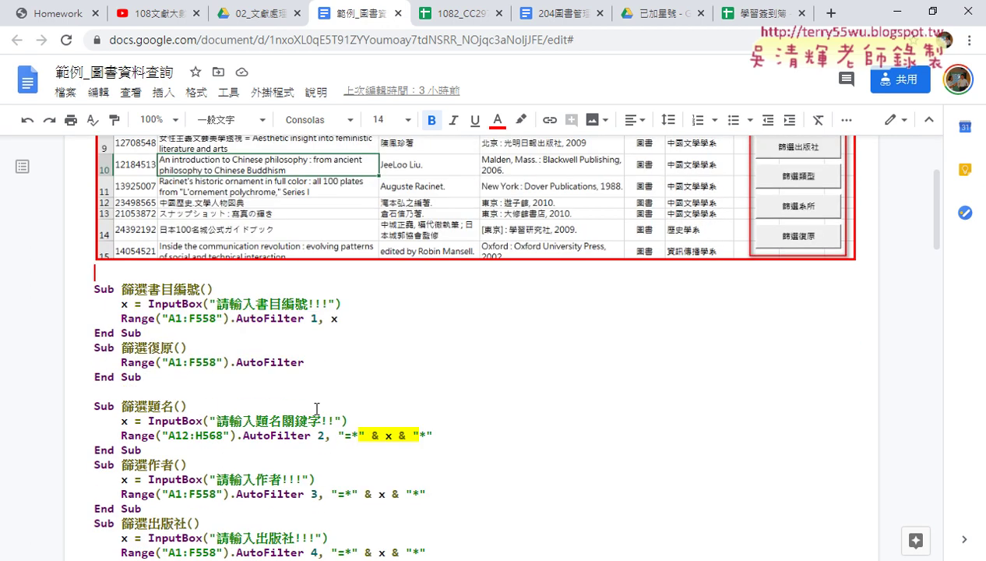
drag(148, 376, 314, 340)
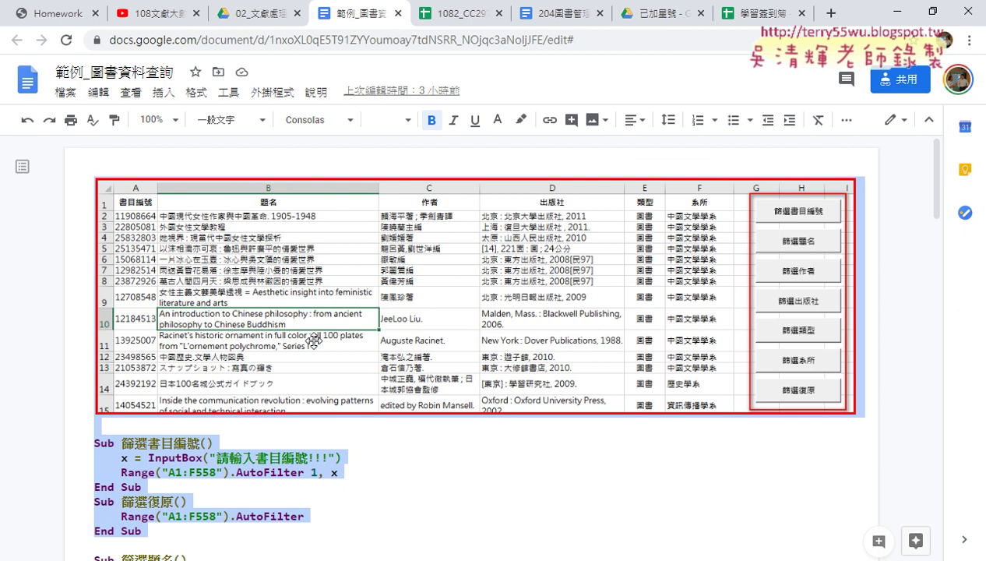
scroll(313, 341, down, 1)
click(385, 381)
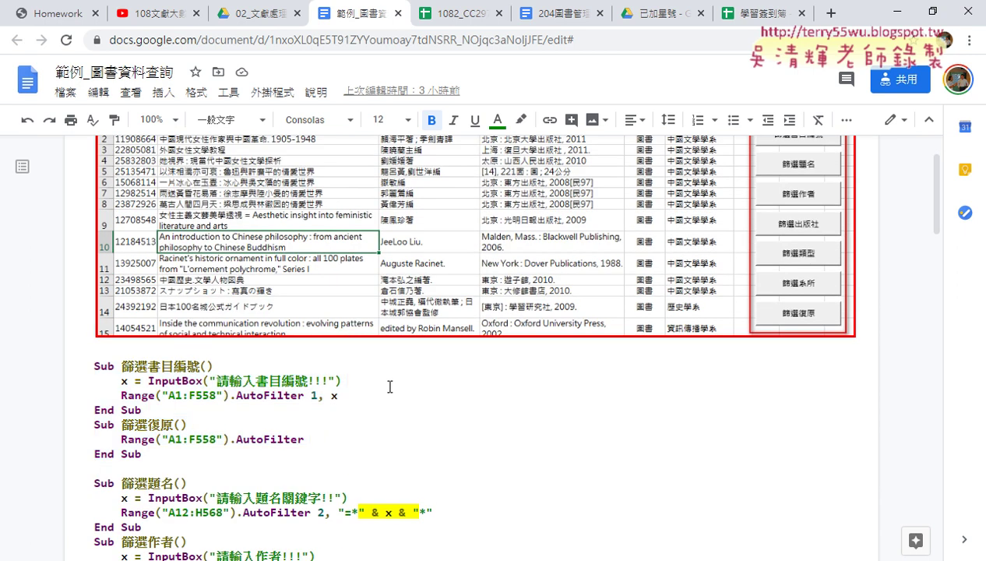
click(398, 14)
click(257, 13)
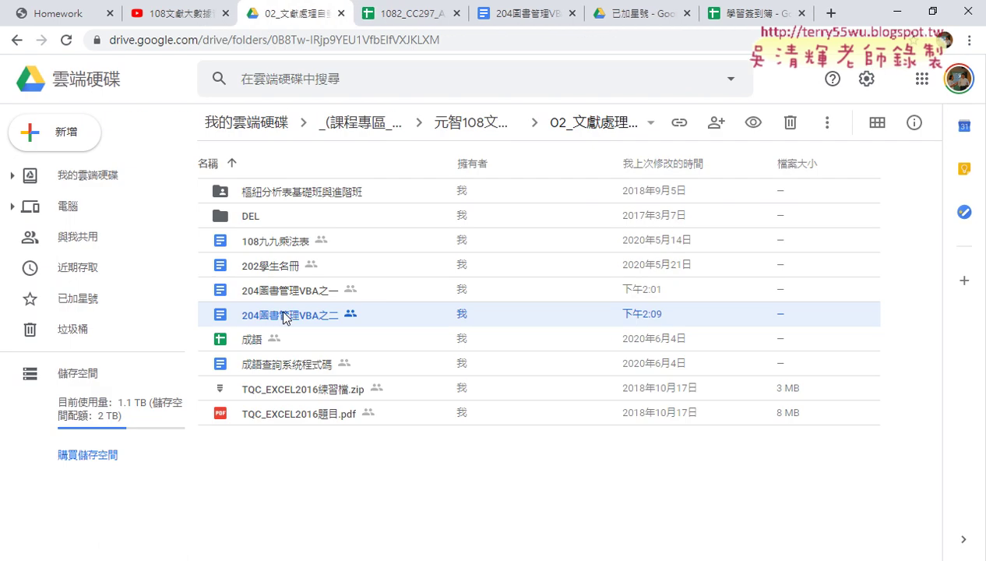
Open 204圖書管理VBA之二 and select its catalog-number filter macro code
double_click(284, 317)
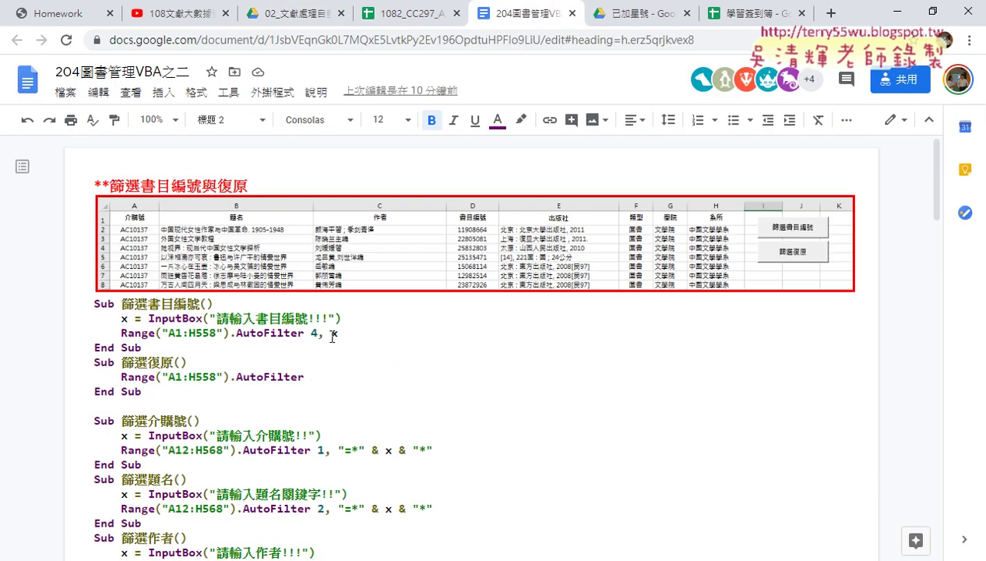
click(140, 316)
click(152, 391)
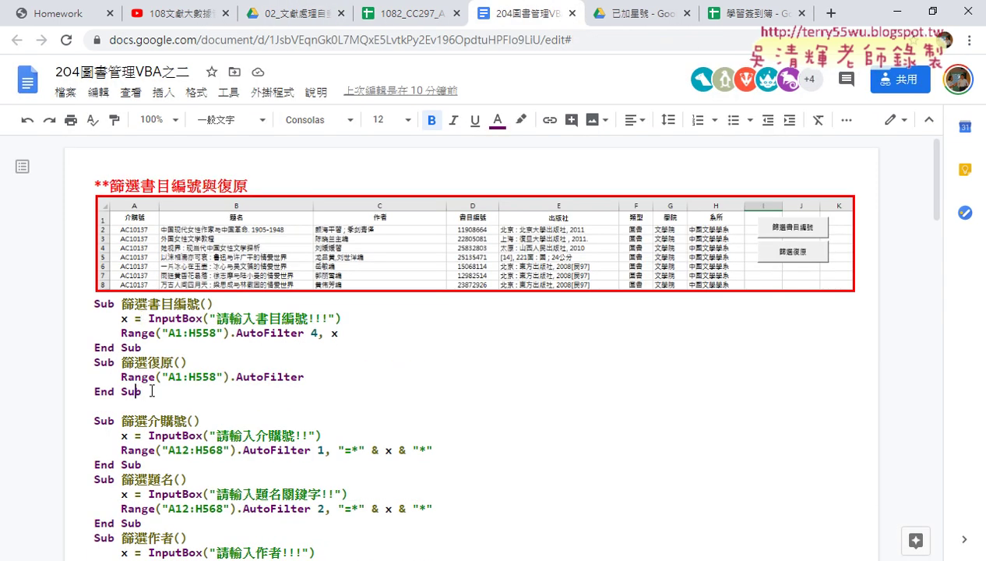
drag(152, 391, 94, 304)
click(144, 347)
Highlight AutoFilter in yellow and point out the x variable passed from the InputBox
drag(123, 333, 306, 333)
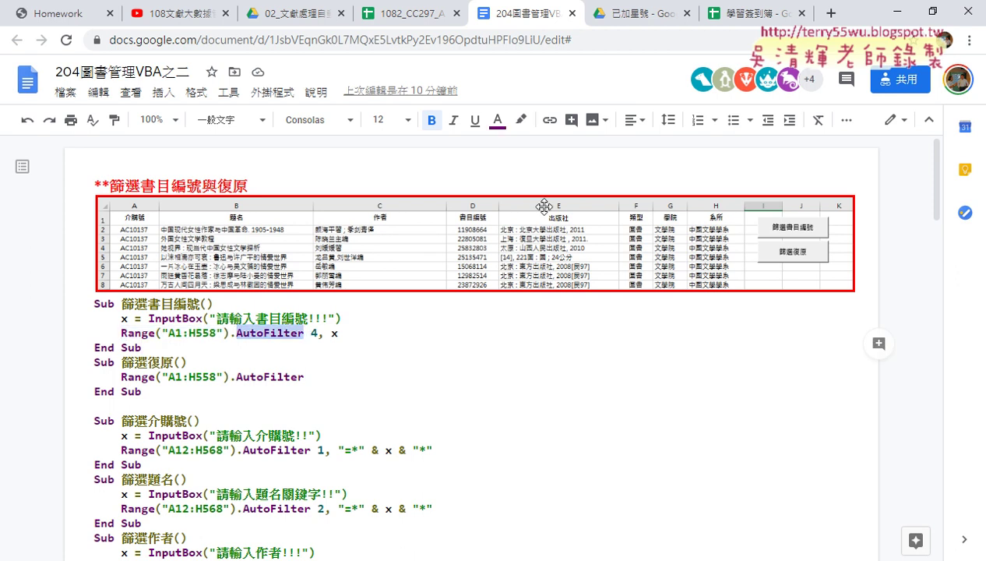
click(520, 119)
click(569, 191)
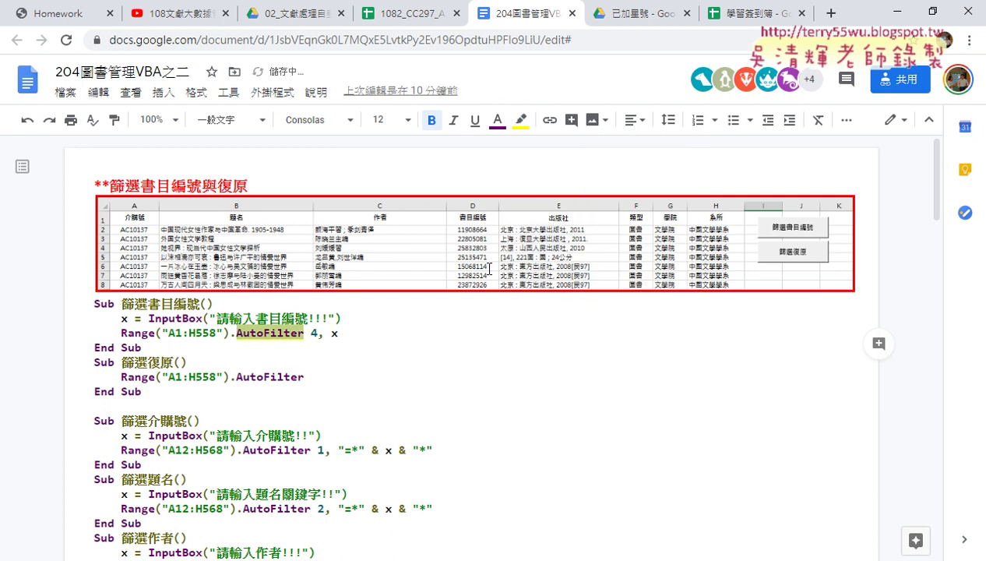
double_click(123, 318)
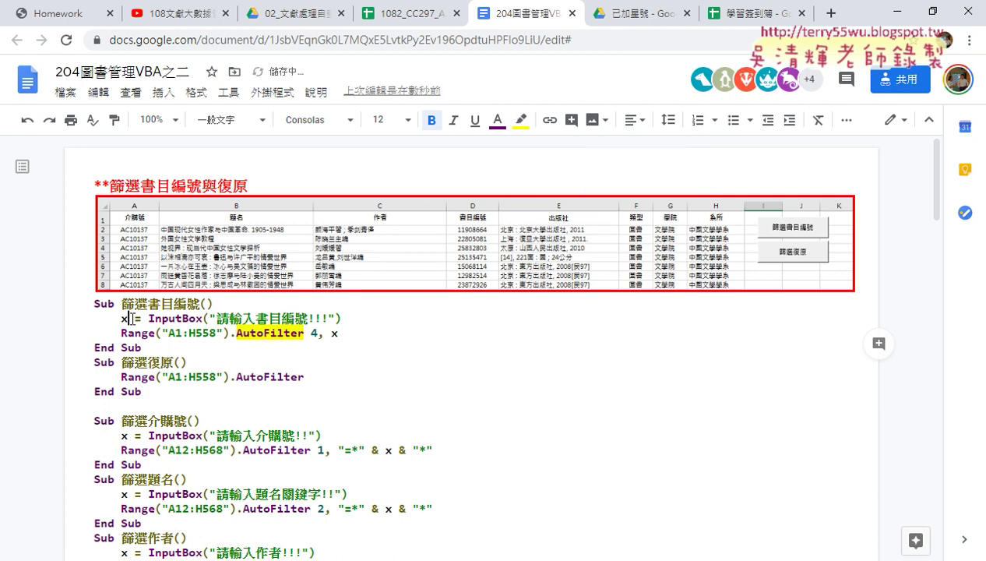
double_click(334, 333)
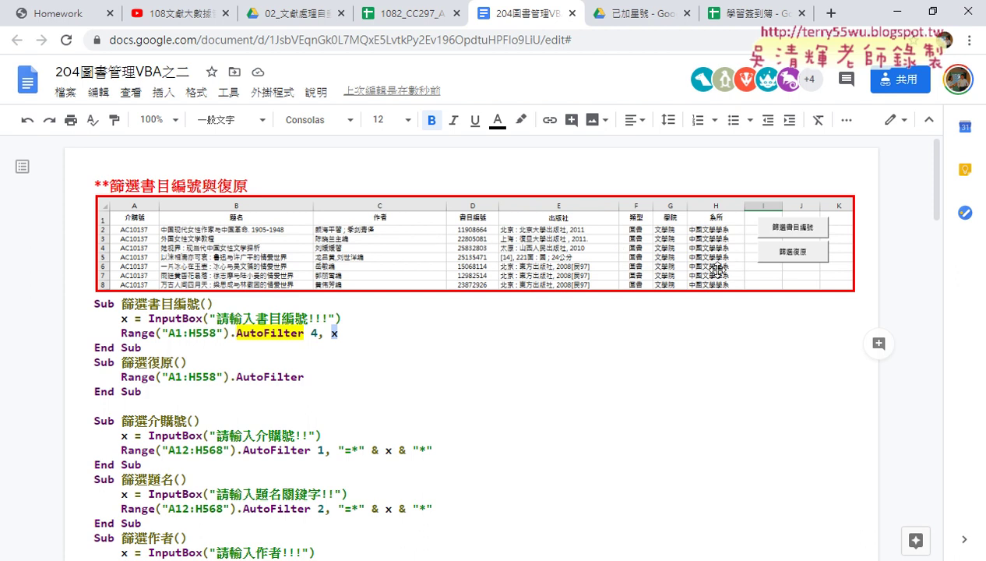
click(898, 11)
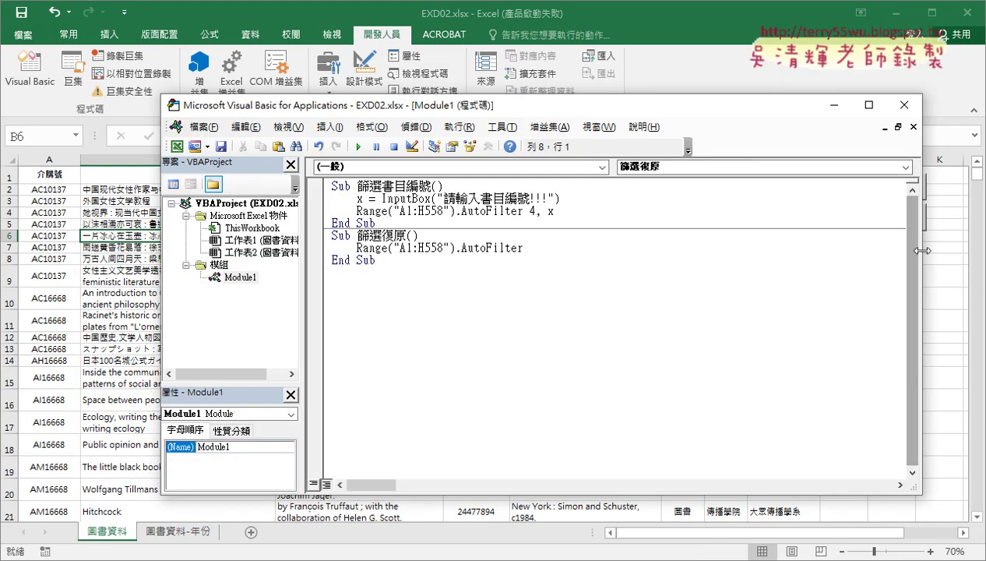
Resize and move the VBA editor aside, then hide it to show the 圖書資料 sheet
drag(921, 247, 747, 249)
drag(592, 106, 522, 193)
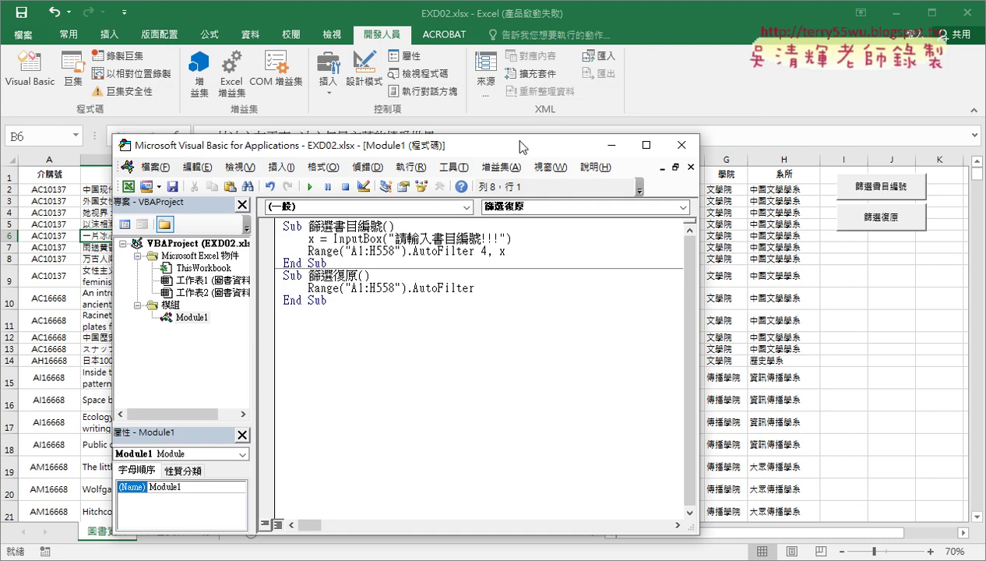
click(317, 91)
drag(344, 109, 349, 118)
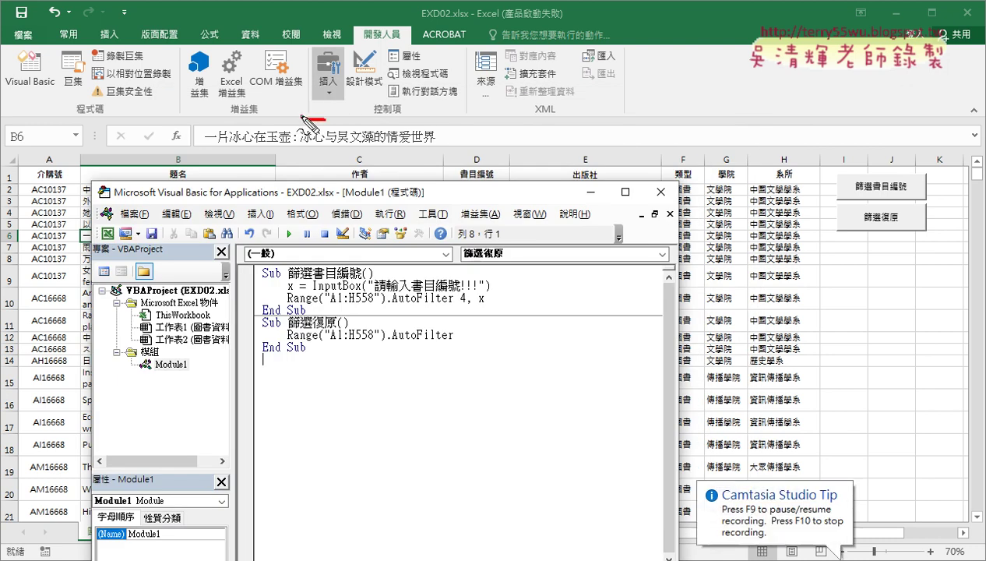
mouse_move(298, 276)
mouse_down()
mouse_move(343, 275)
mouse_move(317, 133)
mouse_move(334, 160)
mouse_up()
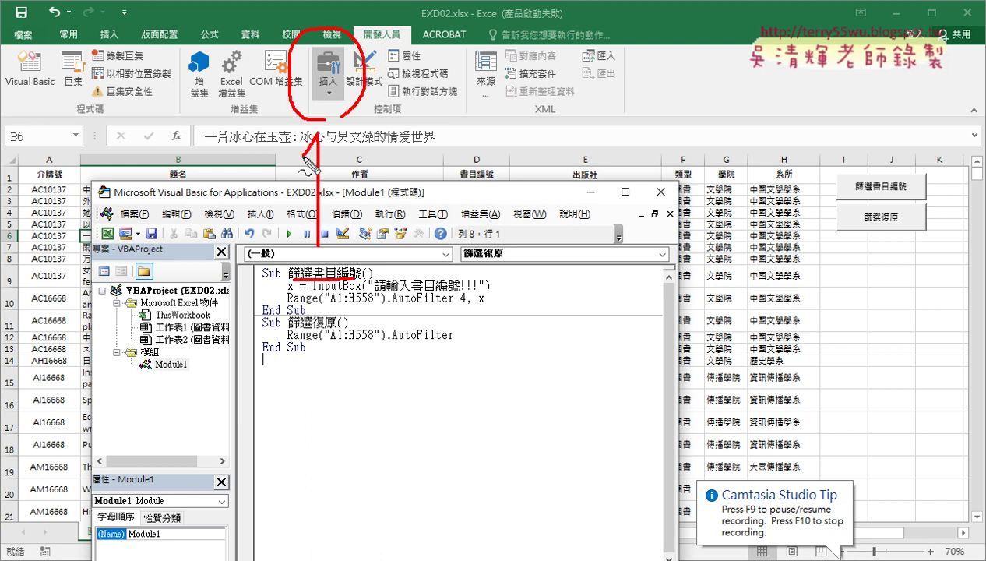
mouse_move(389, 71)
mouse_down()
mouse_move(615, 78)
mouse_move(850, 173)
mouse_up()
drag(856, 143, 850, 173)
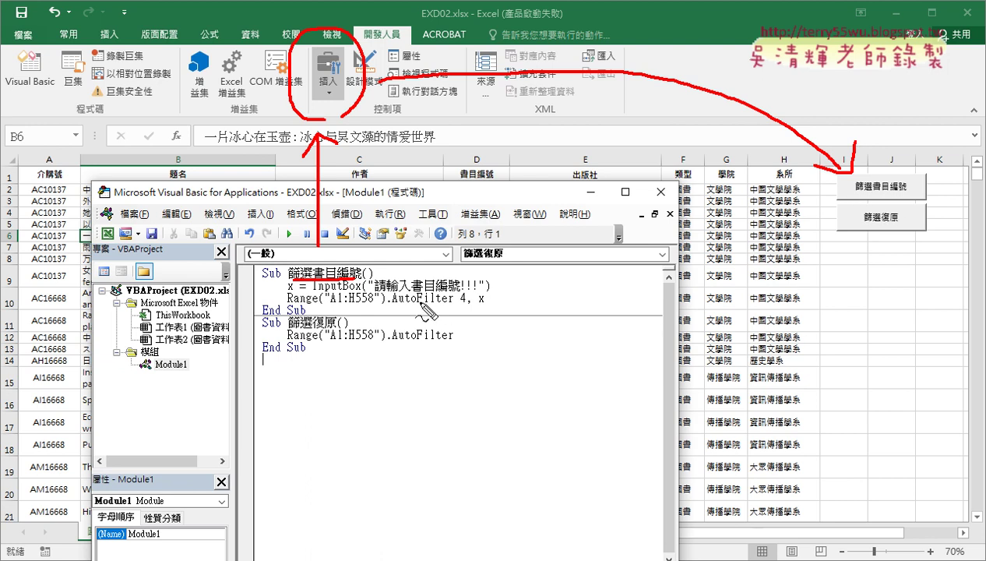
key(Escape)
click(871, 279)
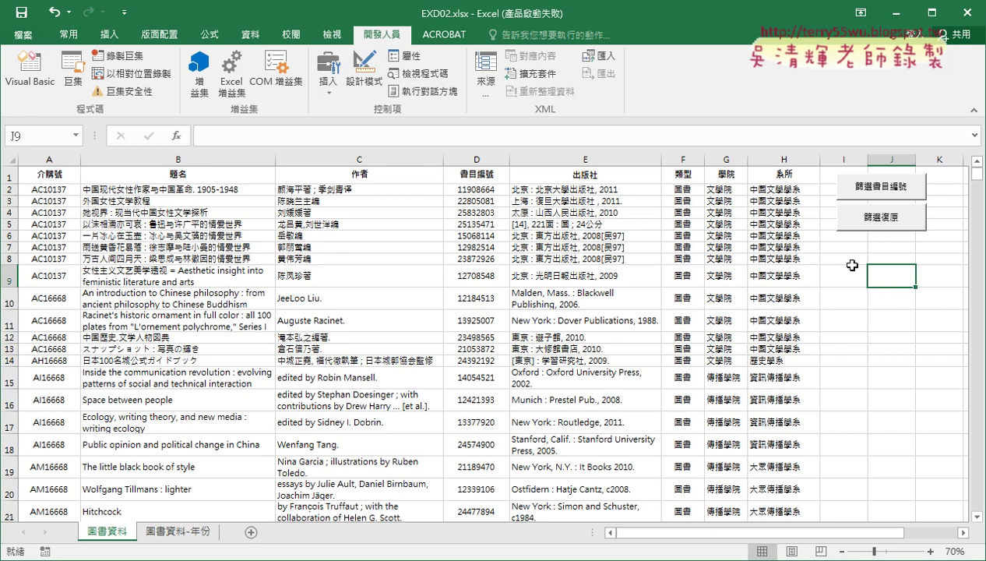
click(328, 78)
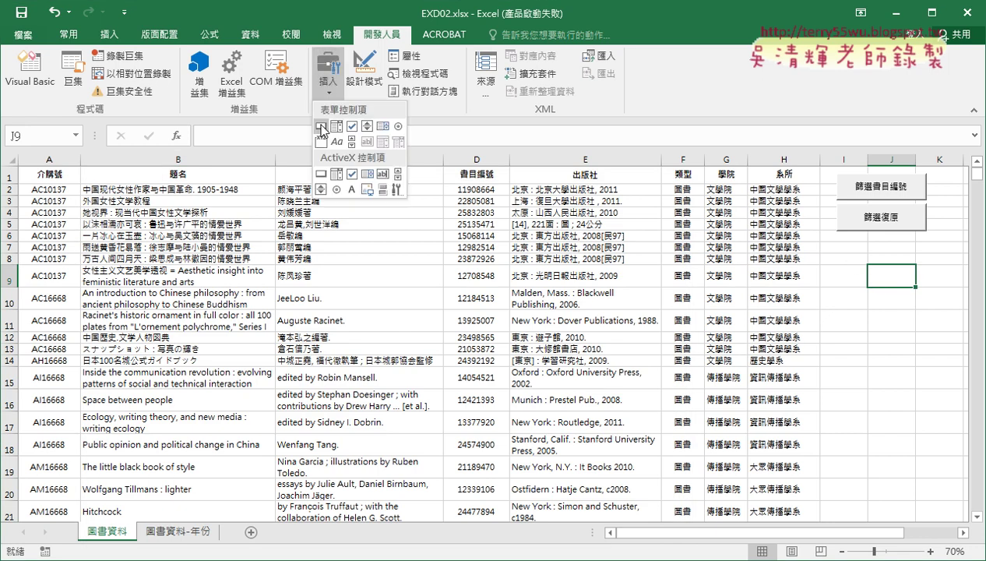
click(880, 249)
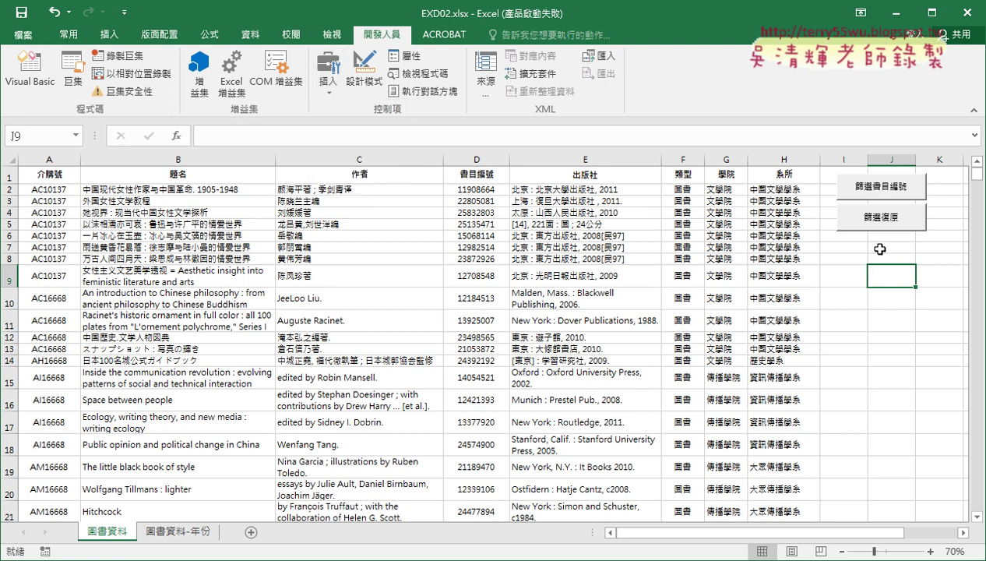
click(877, 192)
drag(508, 163, 470, 291)
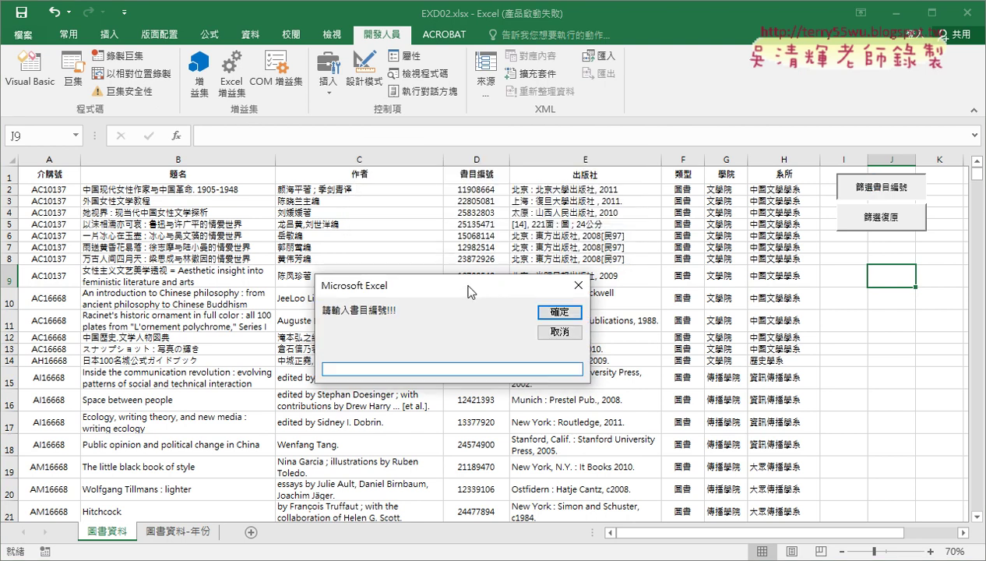
text(228)
text(050)
text(81)
click(559, 312)
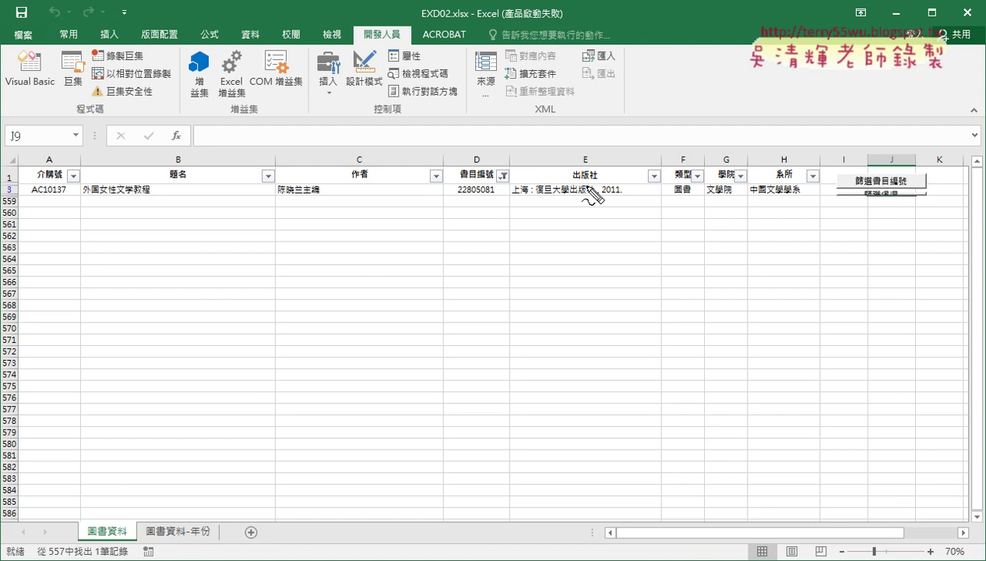
drag(445, 178, 514, 177)
drag(457, 200, 503, 201)
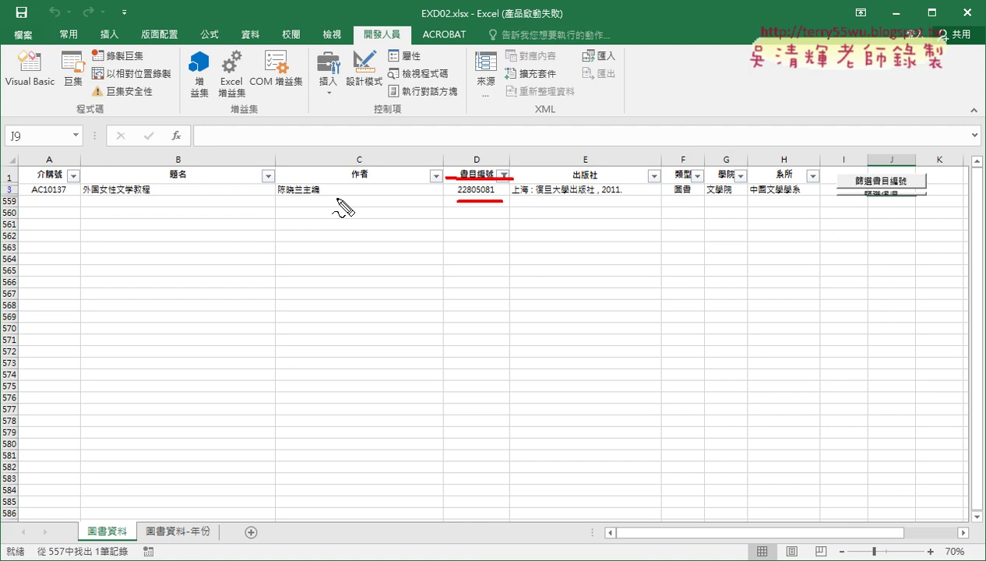
drag(883, 212, 914, 204)
mouse_move(738, 273)
mouse_down()
mouse_move(798, 213)
mouse_move(815, 228)
mouse_move(815, 254)
mouse_up()
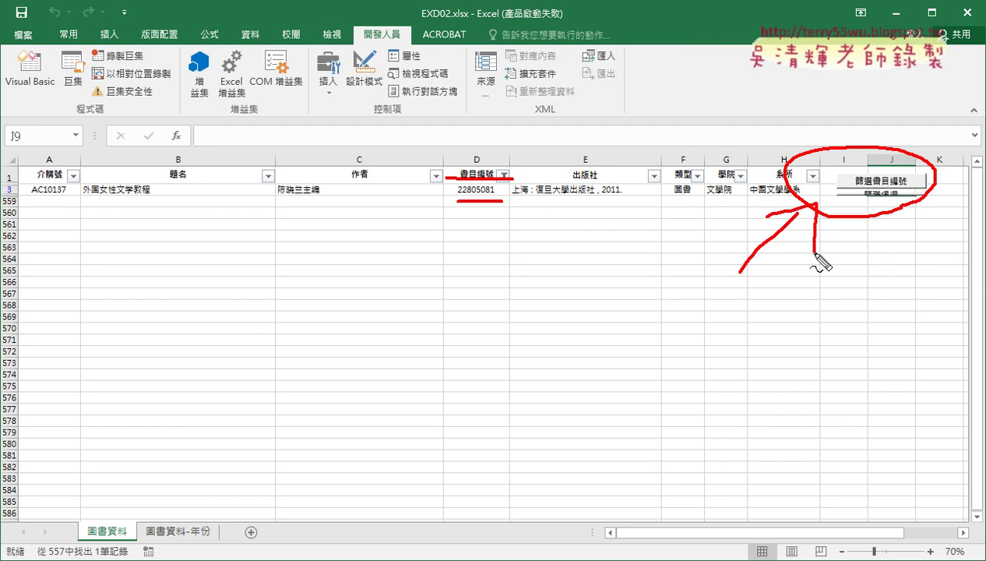
key(Escape)
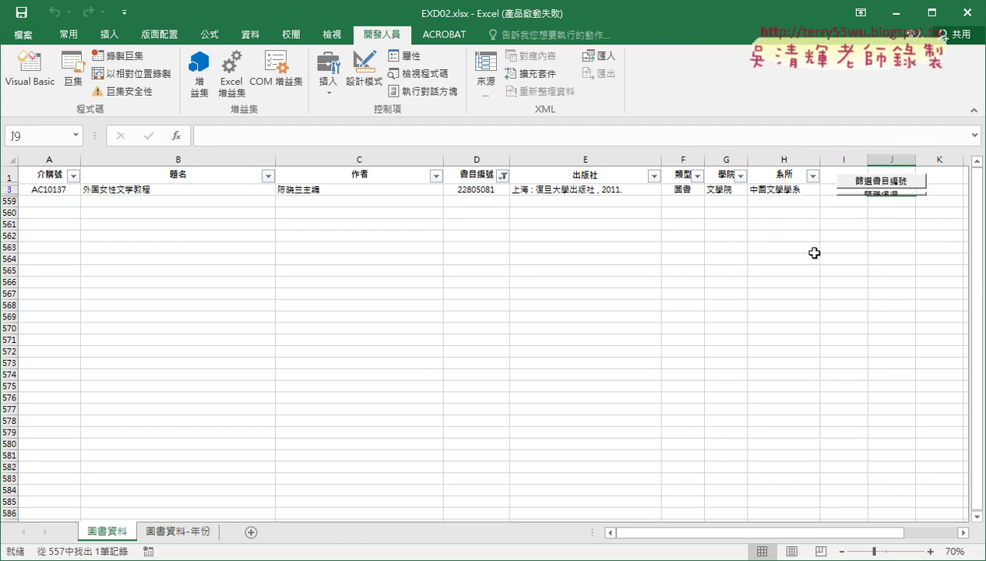
click(873, 192)
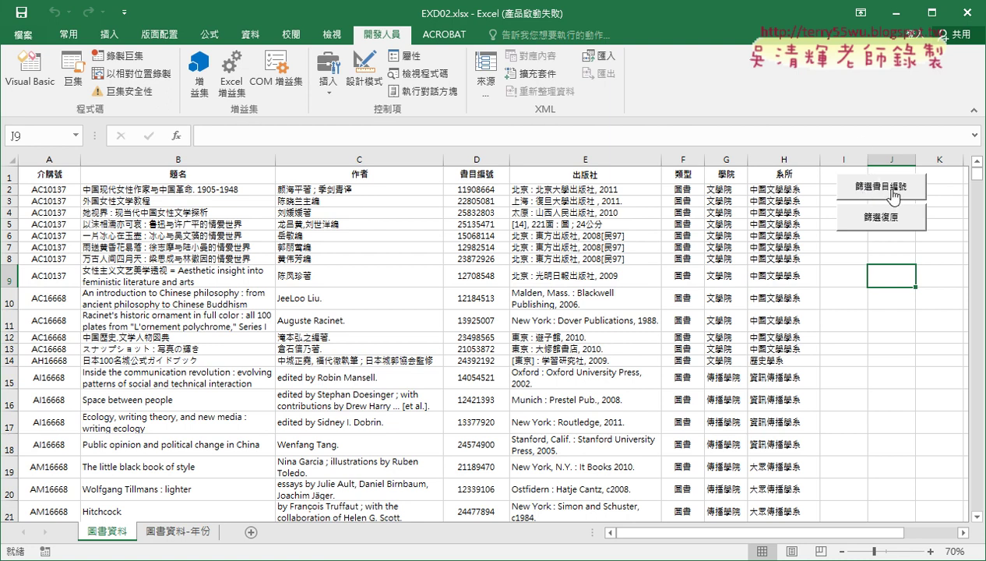
Set both filter buttons to 'Don't move or size with cells' in Format Control Properties
ctrl+click(893, 191)
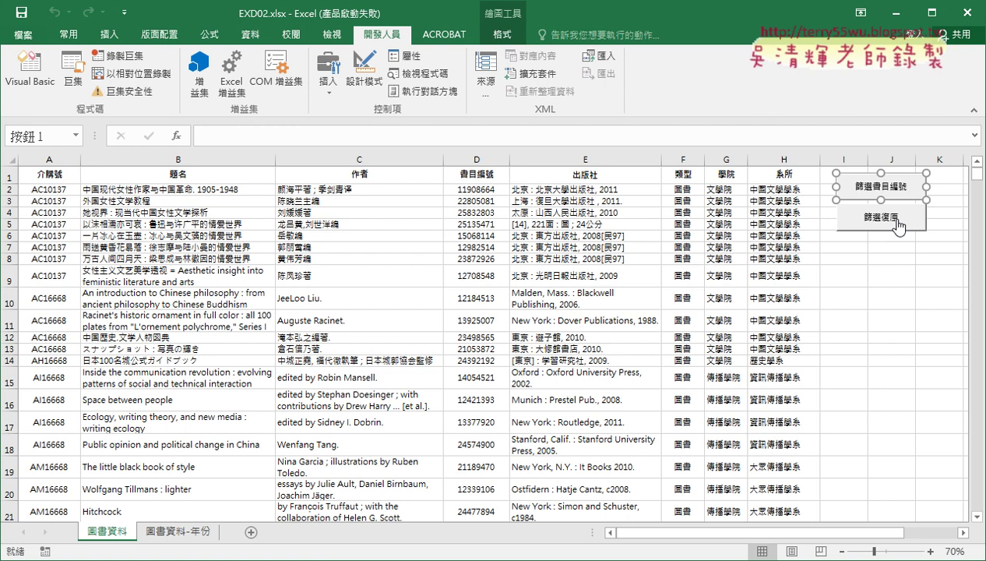
ctrl+click(898, 224)
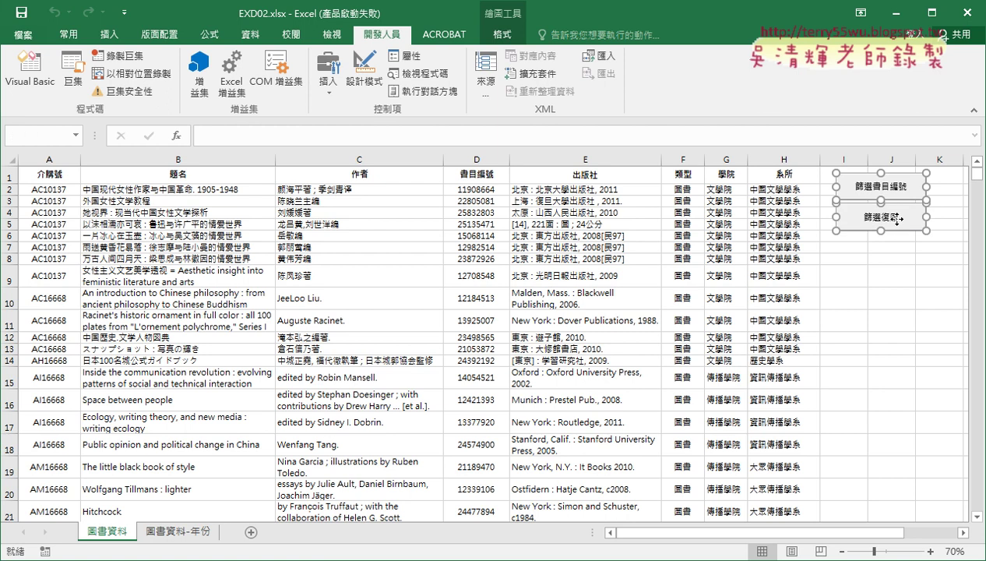
right_click(863, 188)
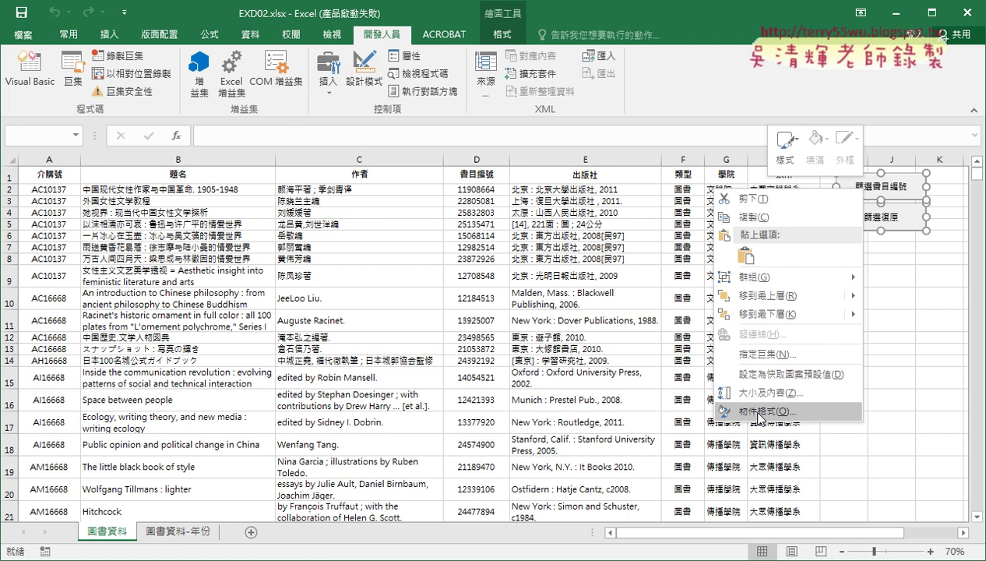
click(758, 413)
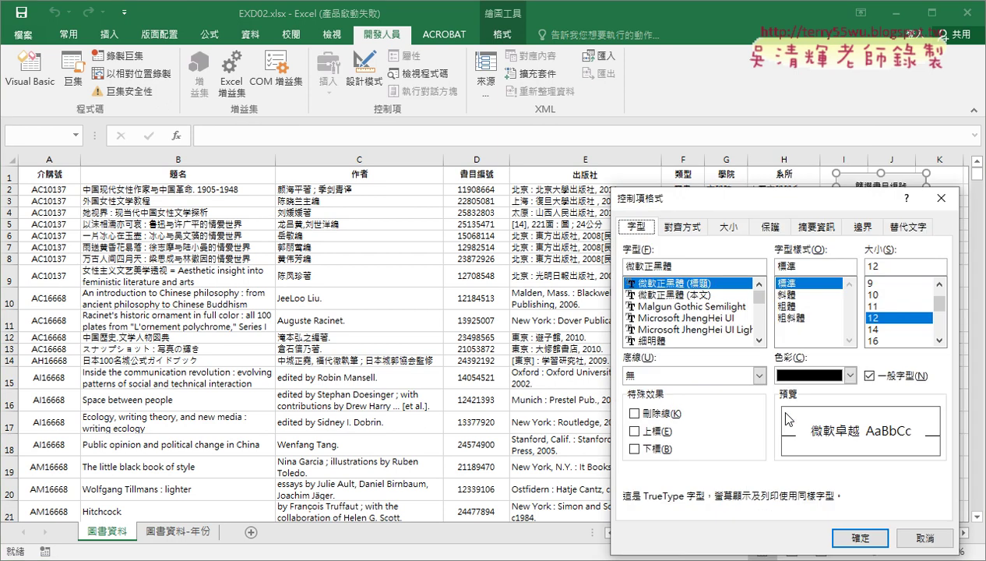
drag(747, 198, 530, 143)
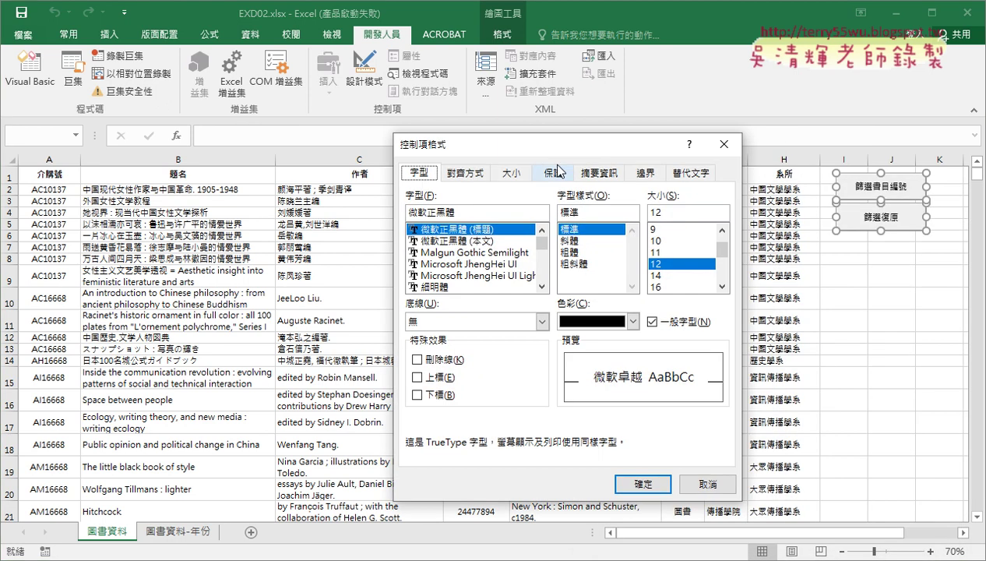
click(598, 177)
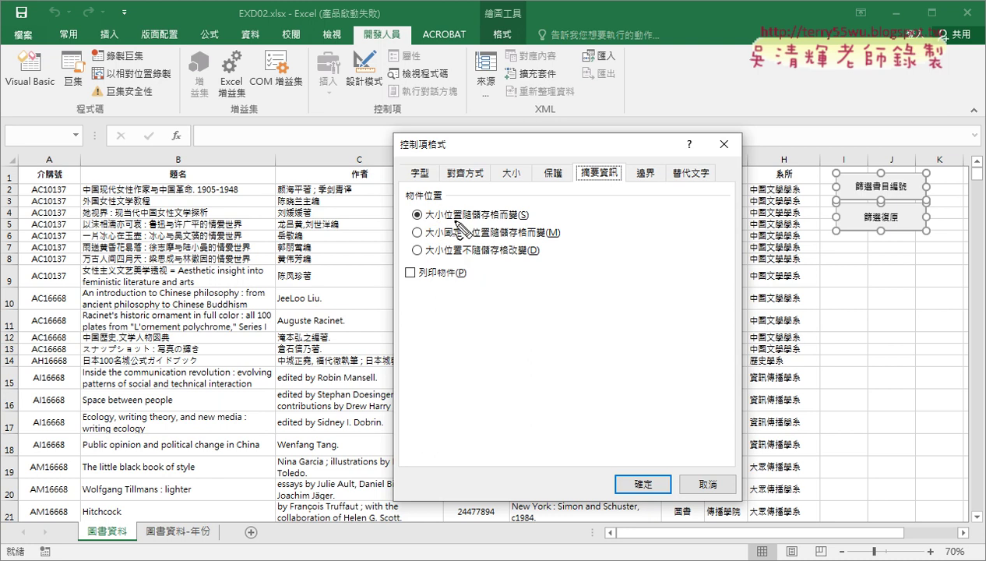
drag(480, 221, 499, 221)
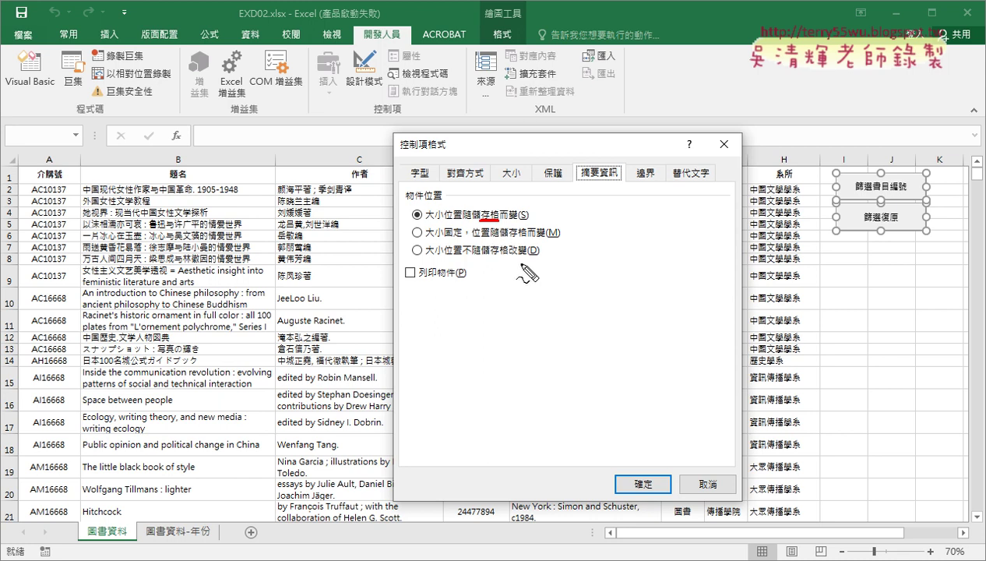
drag(463, 257, 470, 258)
key(Escape)
click(473, 250)
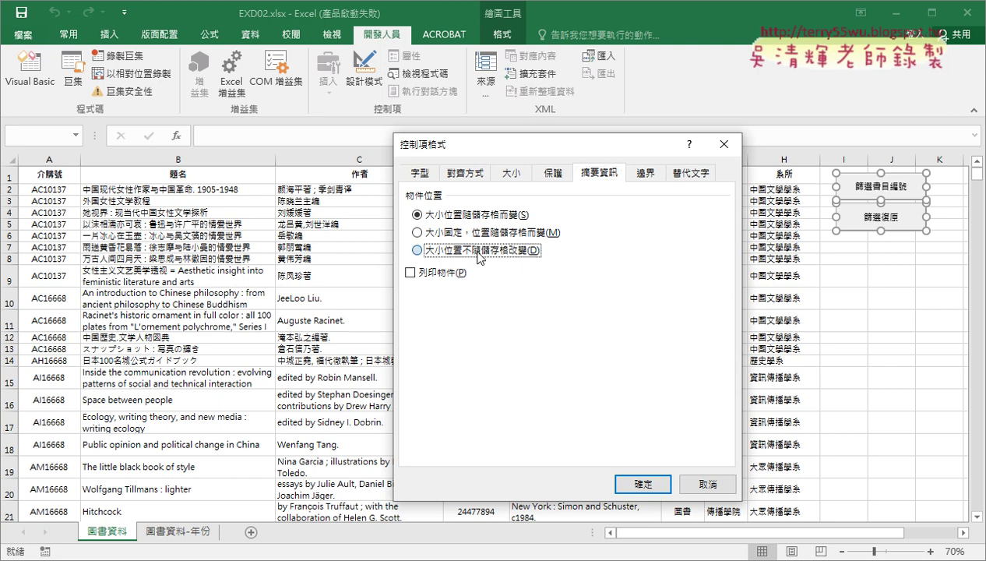
click(648, 489)
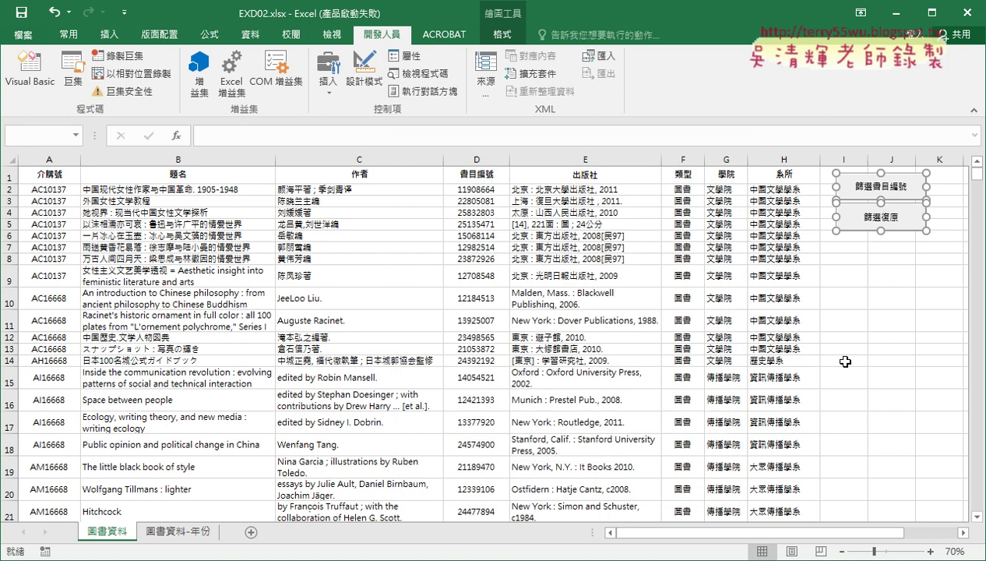
Filter the list to catalog number 11908664 (1 of 557), then restore all books
click(876, 348)
click(877, 194)
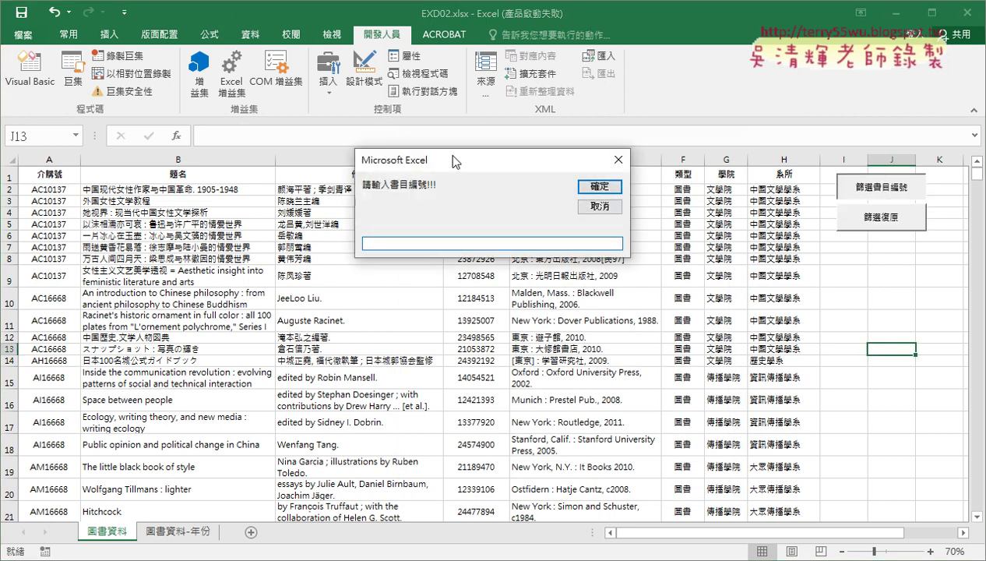
drag(448, 153, 446, 267)
text(119)
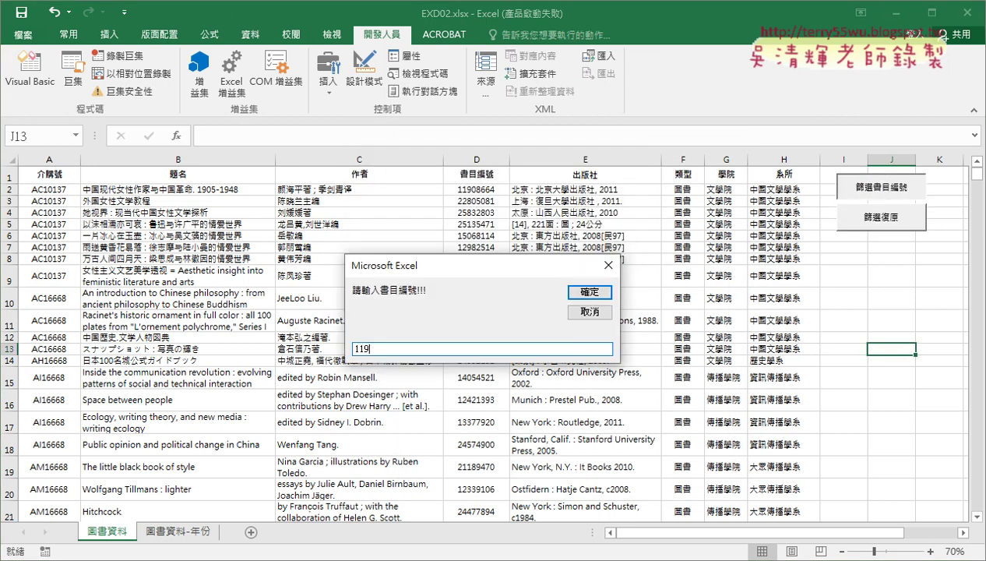
text(086)
text(64)
click(587, 290)
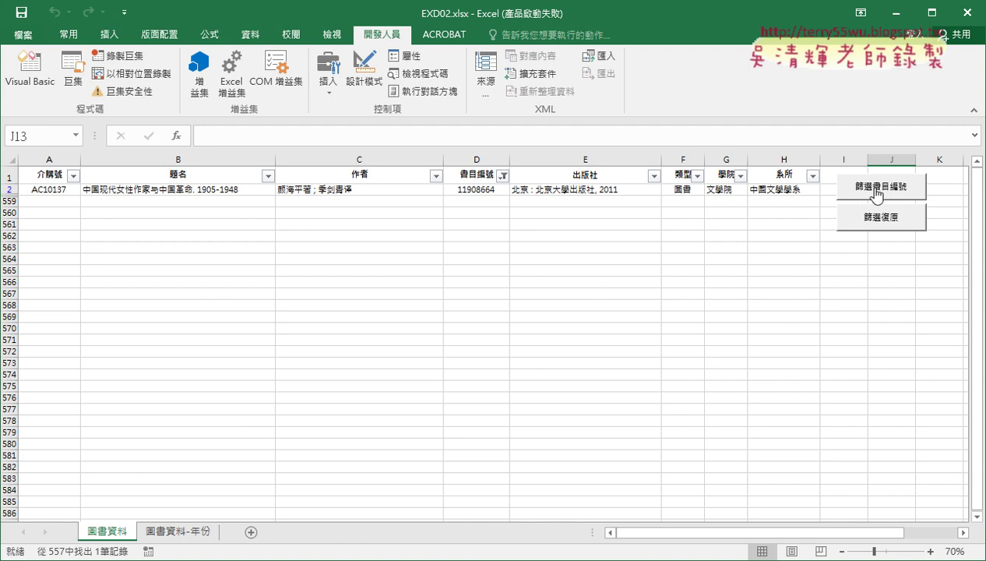
click(875, 221)
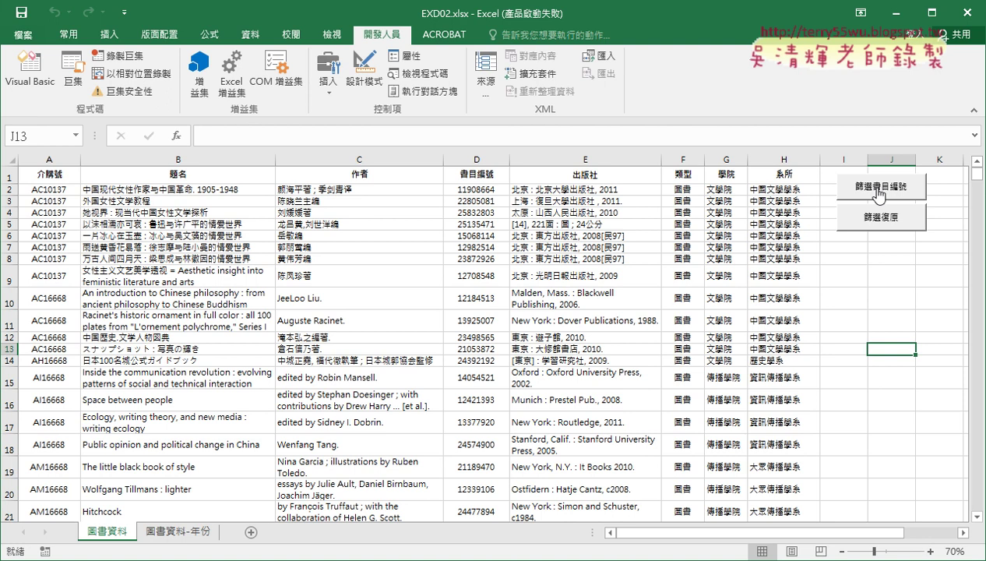
ctrl+click(878, 192)
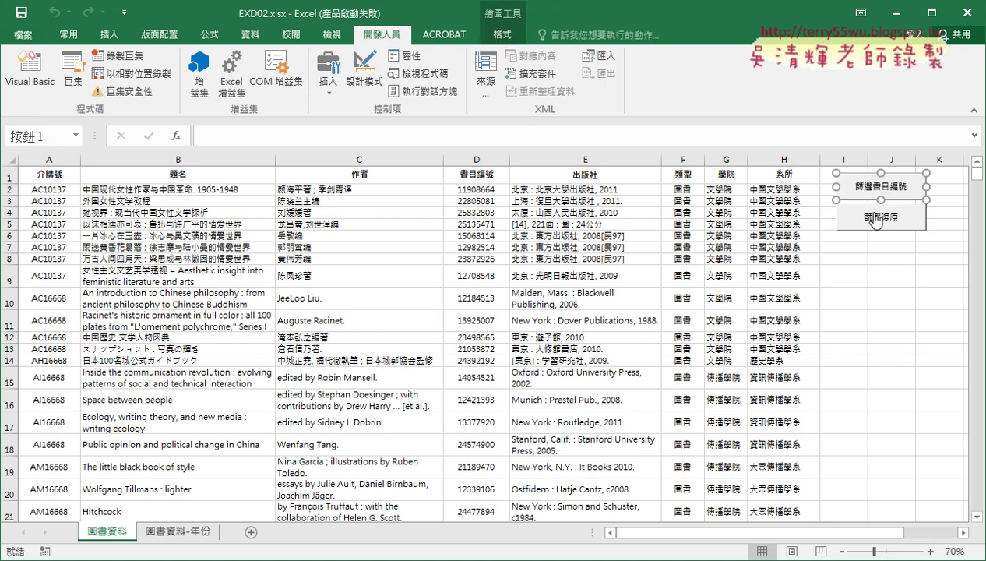
ctrl+click(875, 221)
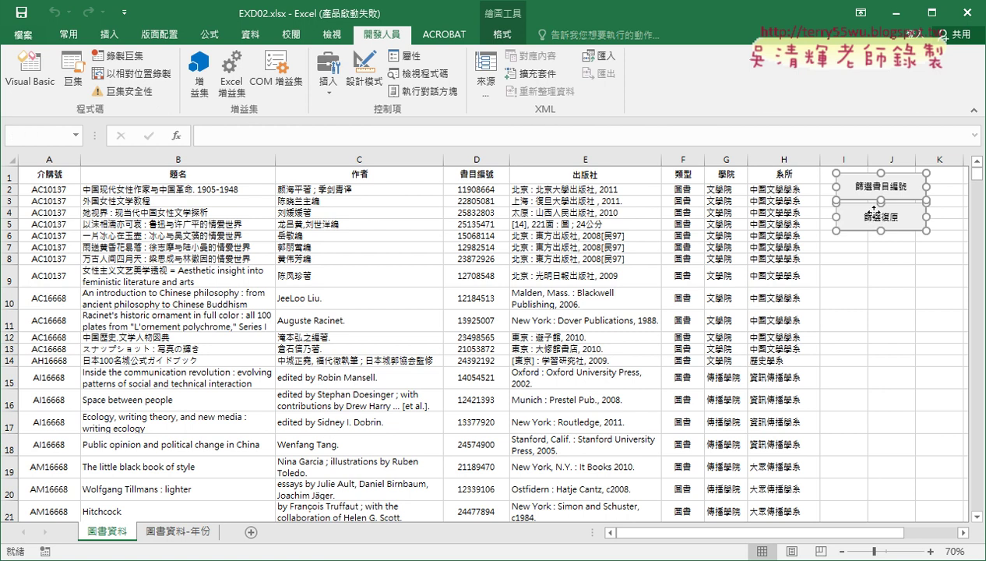
right_click(874, 207)
click(786, 432)
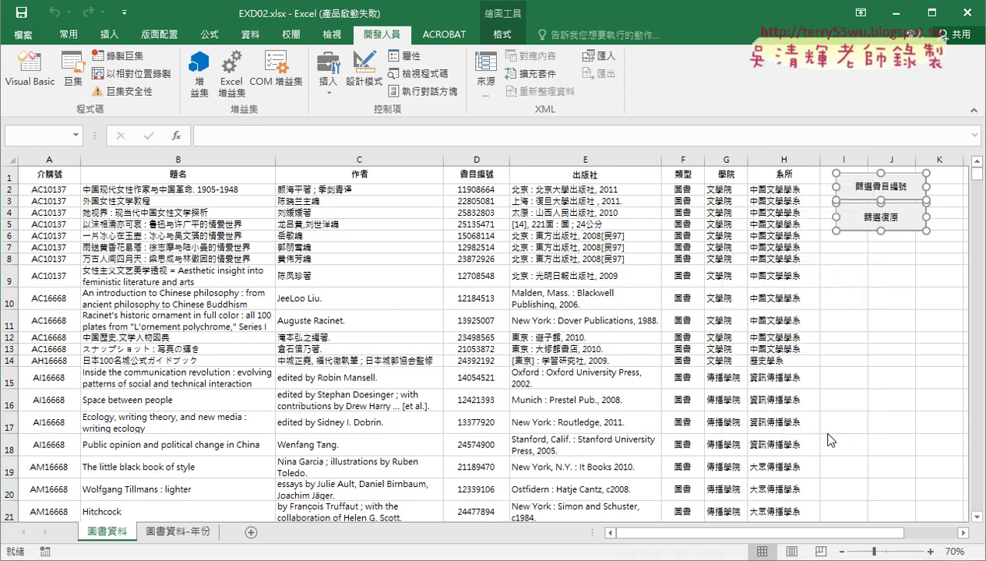
click(837, 227)
drag(818, 198, 644, 162)
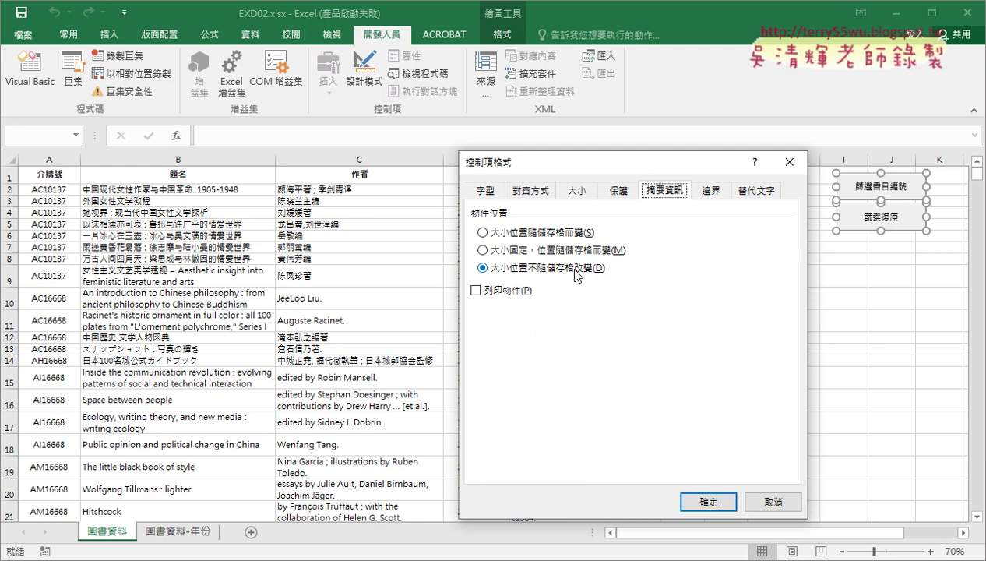
click(773, 502)
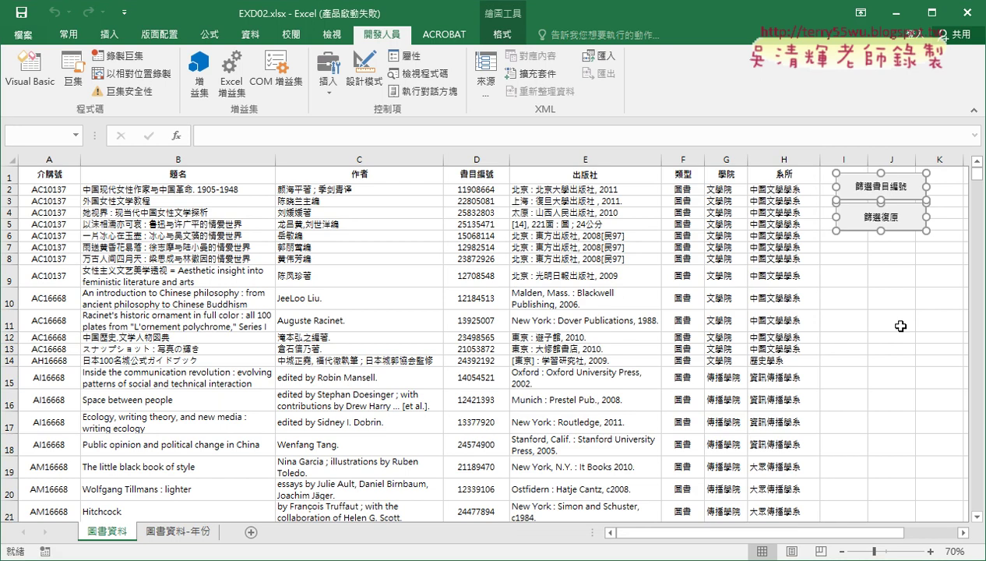
click(900, 326)
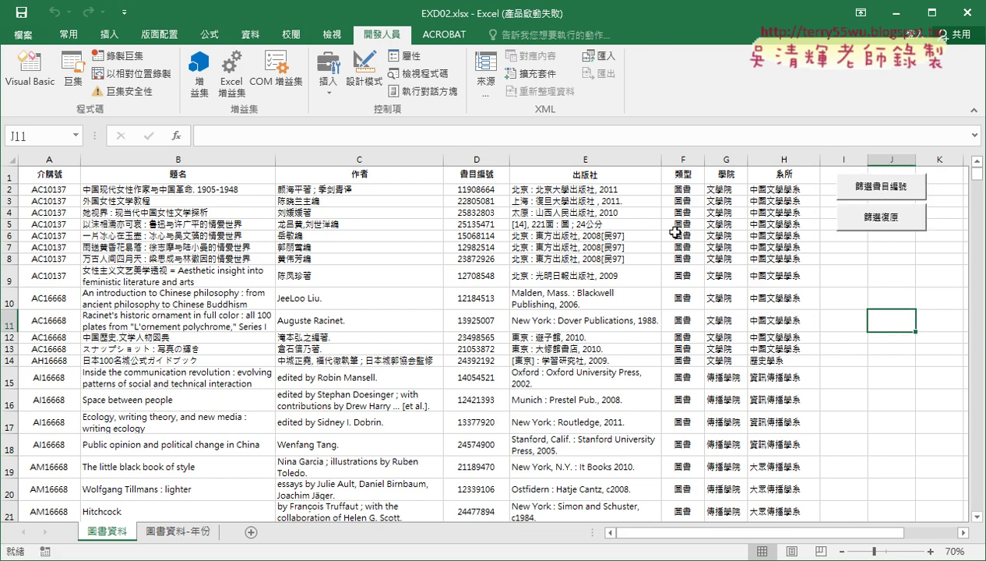
click(465, 158)
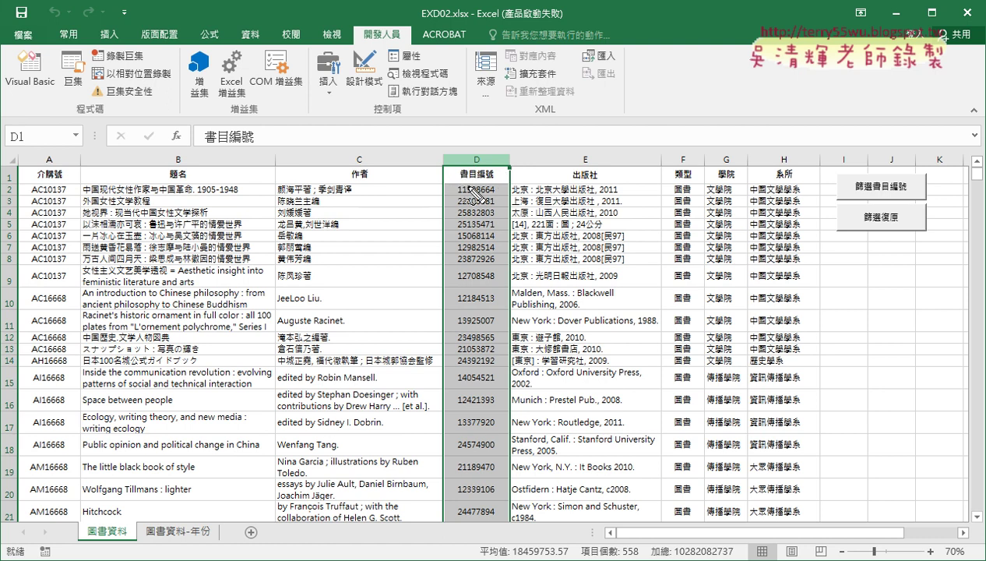
drag(458, 195, 503, 194)
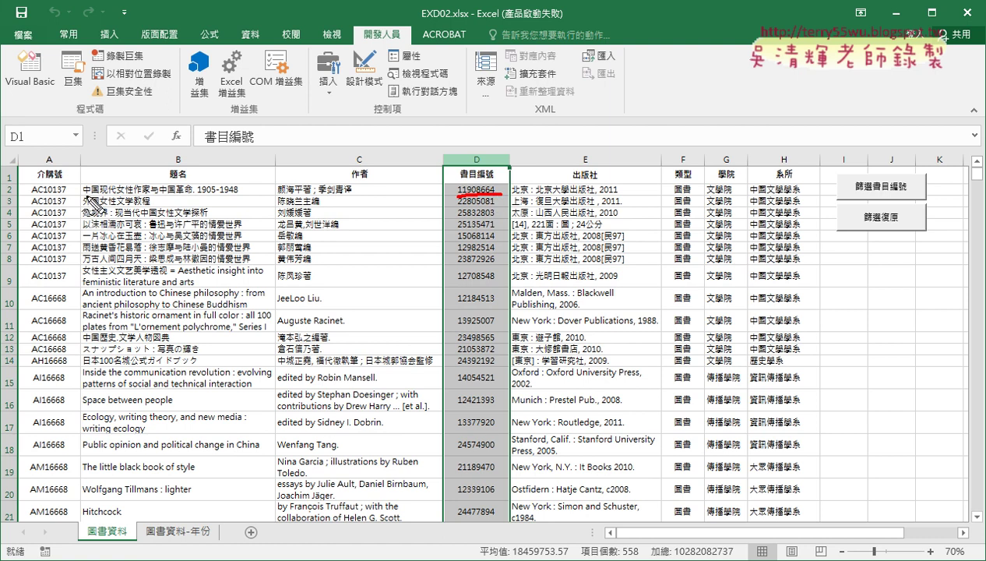
drag(82, 194, 240, 199)
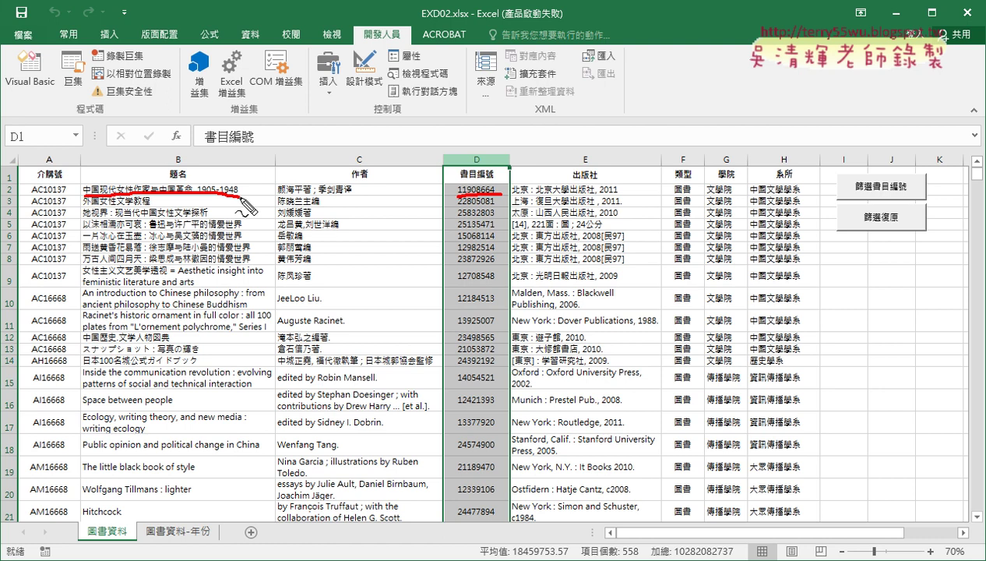
mouse_move(113, 182)
mouse_down()
mouse_move(114, 195)
mouse_move(134, 195)
mouse_up()
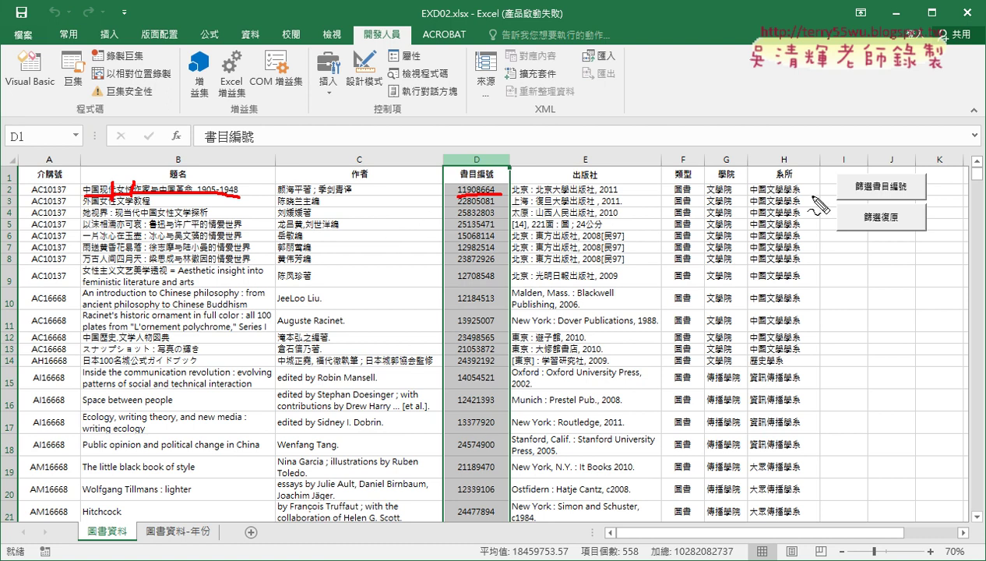
mouse_move(184, 182)
mouse_down()
mouse_move(163, 173)
mouse_move(196, 166)
mouse_up()
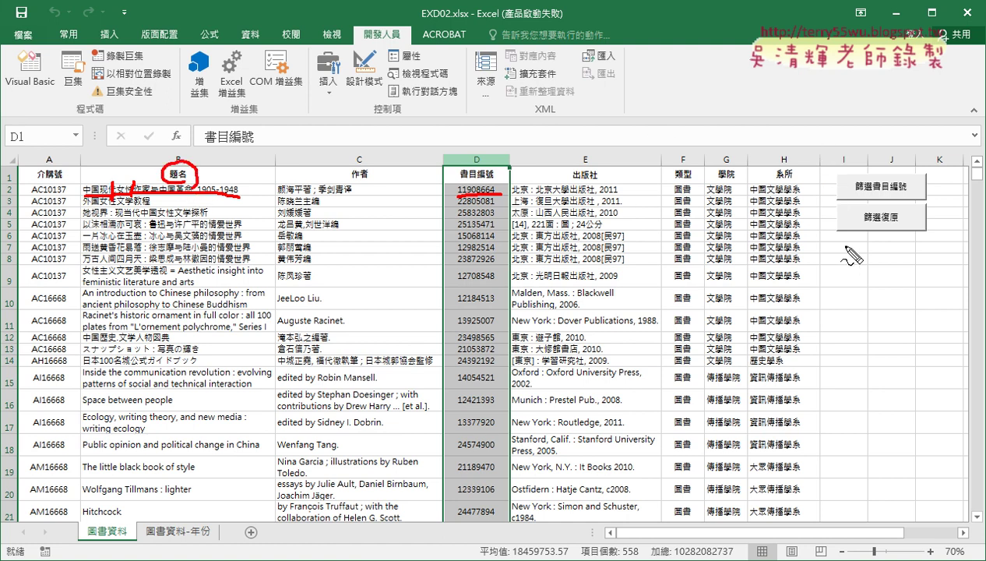
mouse_move(839, 239)
mouse_down()
mouse_move(838, 265)
mouse_move(918, 262)
mouse_up()
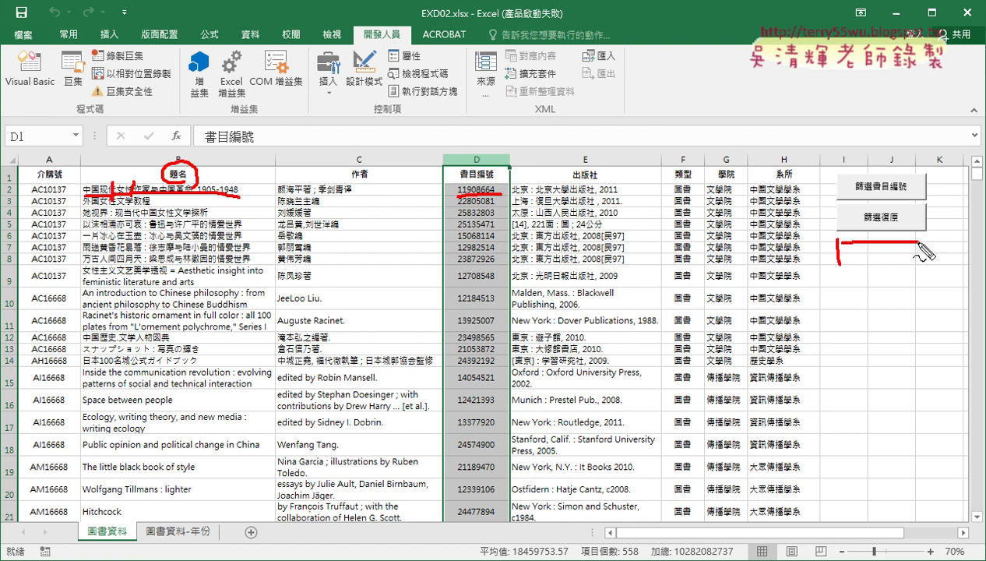
drag(853, 265, 916, 263)
drag(860, 192, 870, 192)
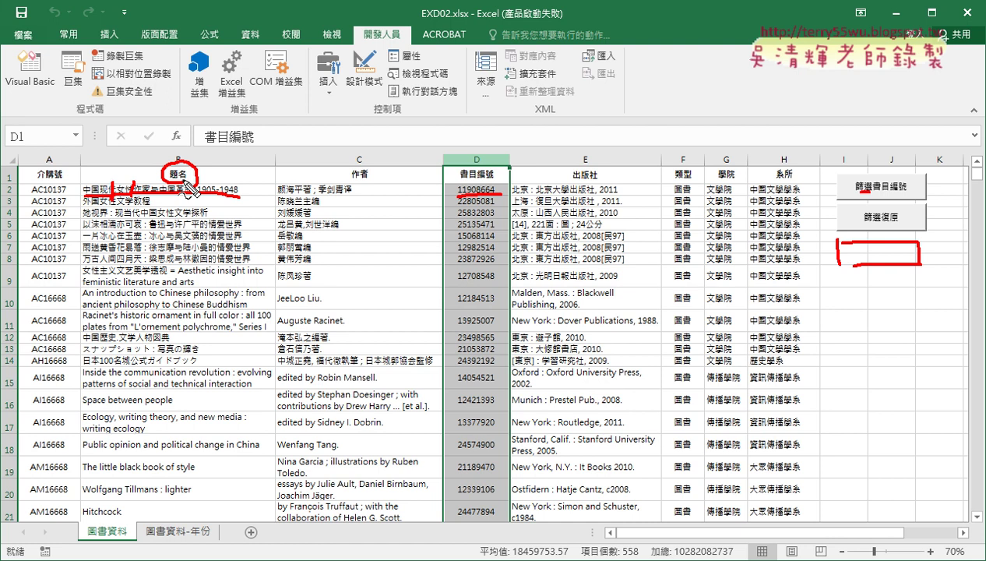
key(Escape)
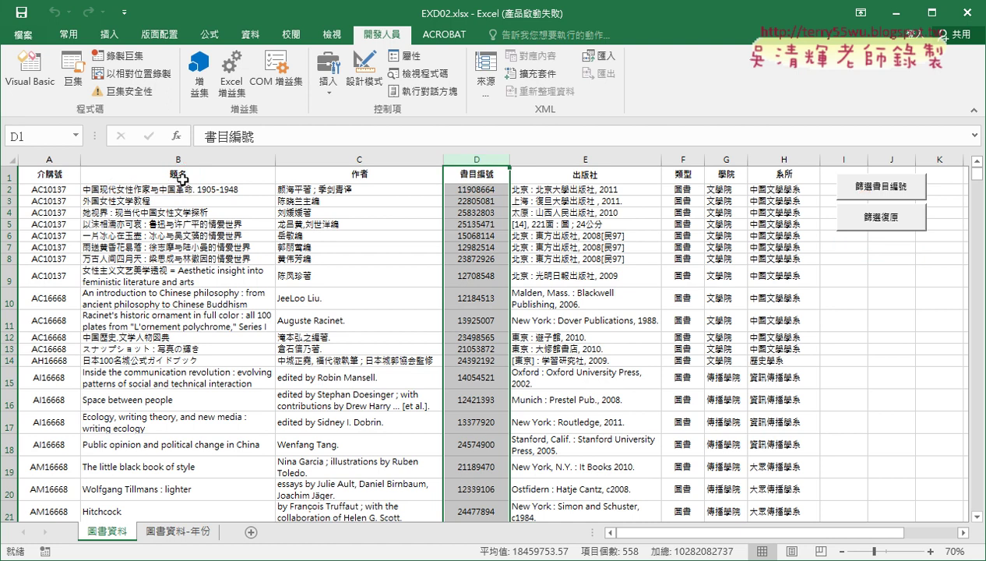
Duplicate the catalog-number filter procedure and rename the copy 篩選題名
click(39, 84)
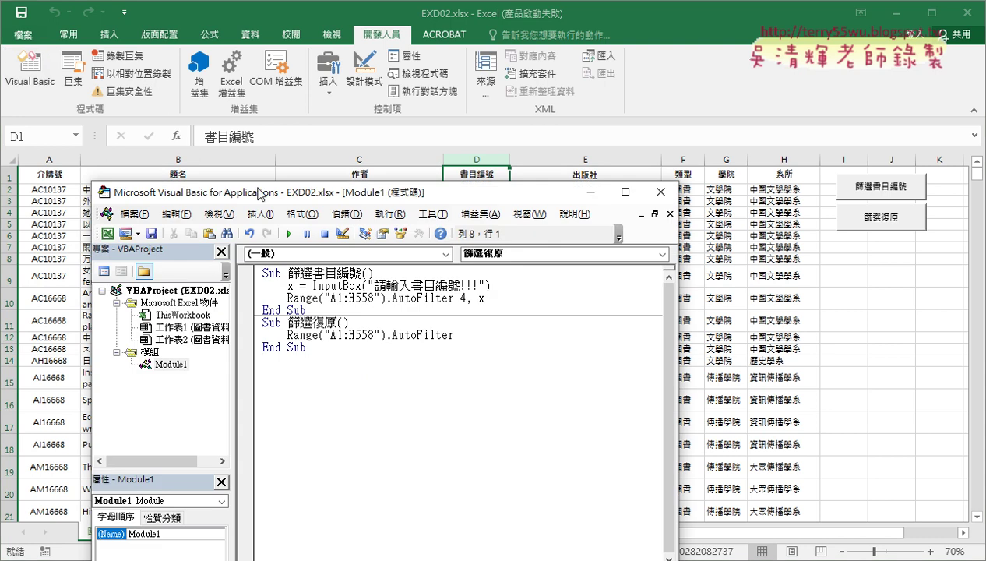
drag(258, 191, 303, 208)
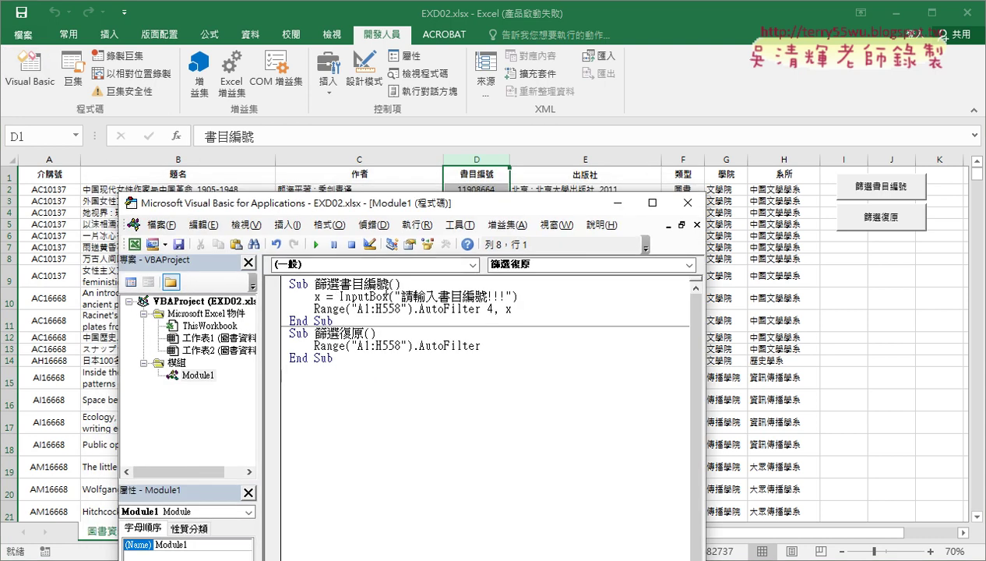
mouse_move(343, 320)
mouse_down()
mouse_move(288, 284)
mouse_move(311, 383)
mouse_up()
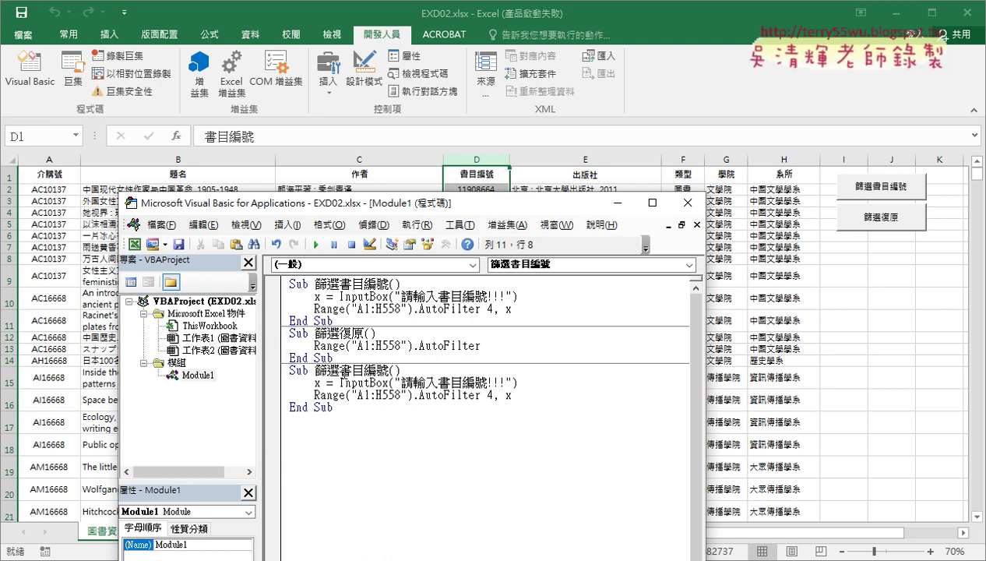
drag(339, 370, 389, 370)
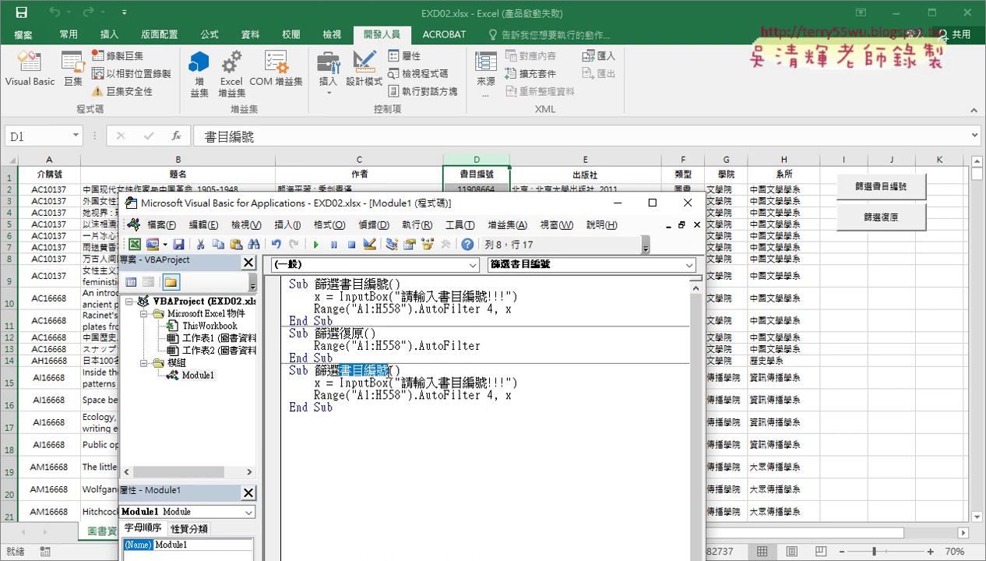
text(提名)
key(Left)
key(Left)
key(Down)
key(2)
key(Return)
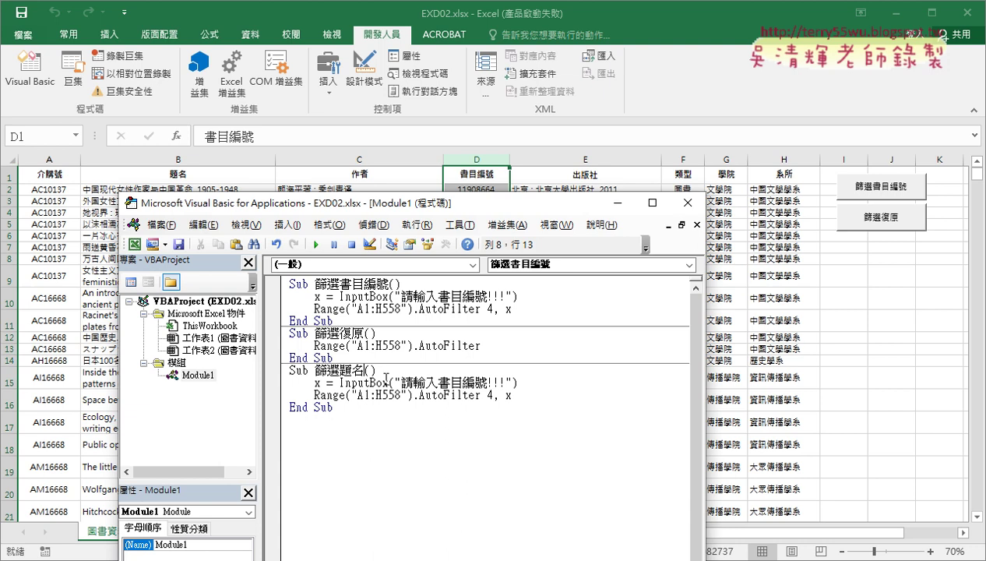
Change the copy's InputBox prompt to "請輸入題名關鍵字!!!"
drag(364, 371, 340, 376)
key(ctrl+c)
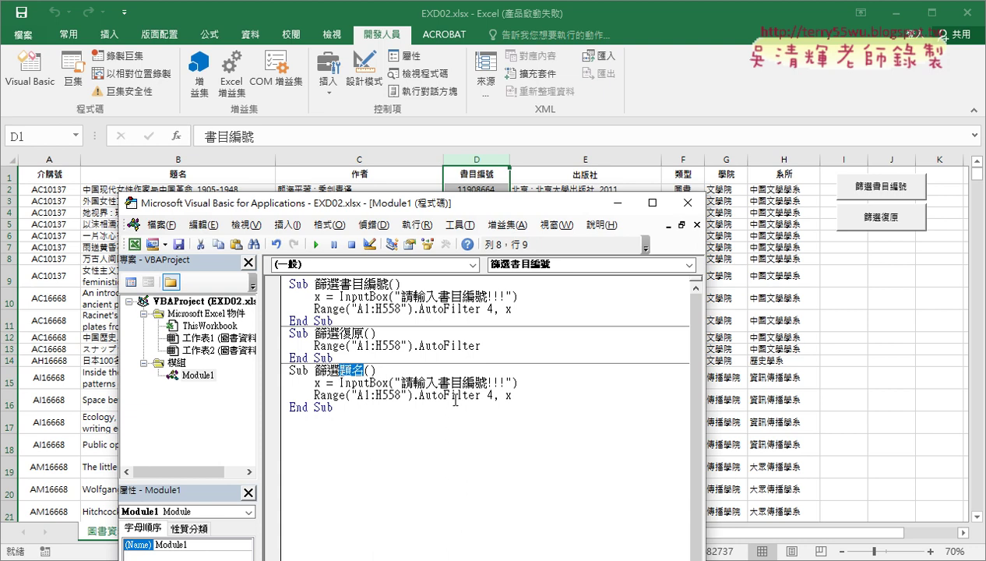
drag(438, 382, 487, 382)
key(ctrl+v)
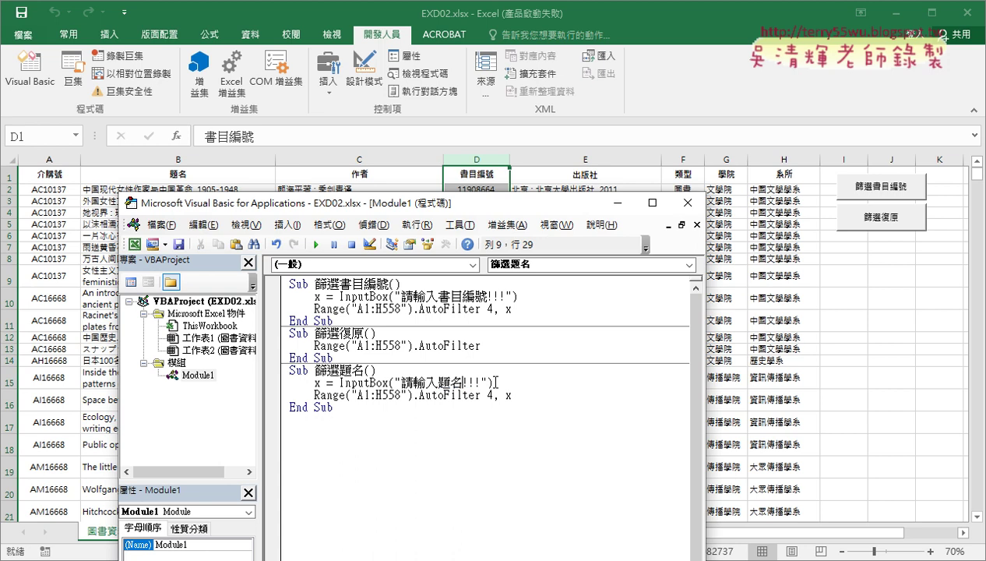
text(關鍵)
text(字)
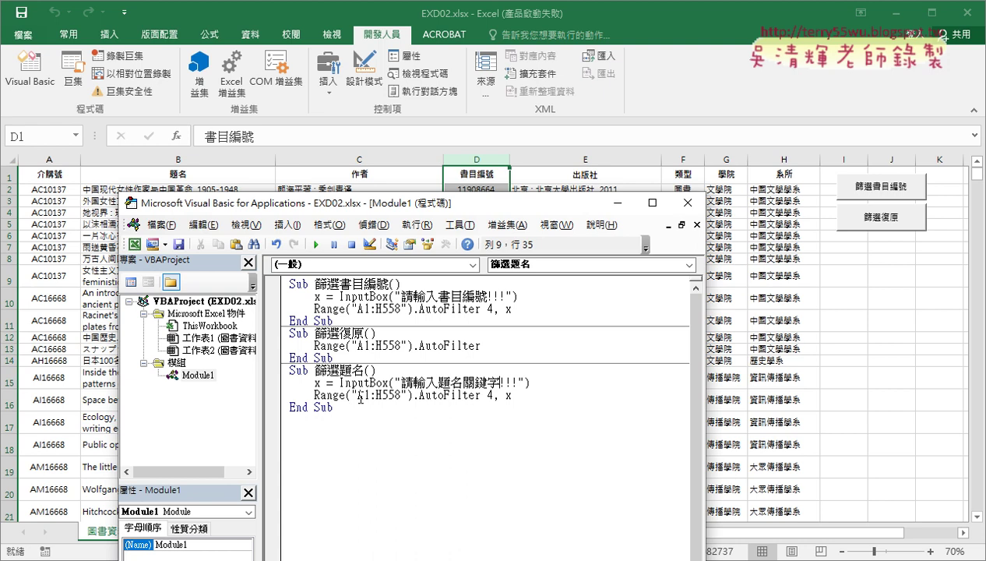
Change the 篩選題名 AutoFilter field from 4 to 2 to target the 題名 column
drag(412, 395, 314, 395)
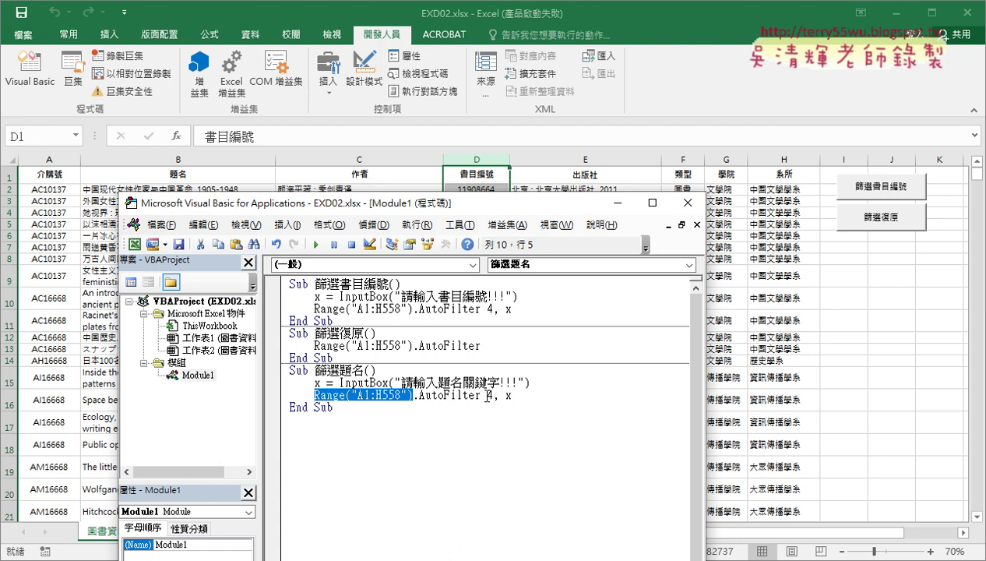
double_click(490, 395)
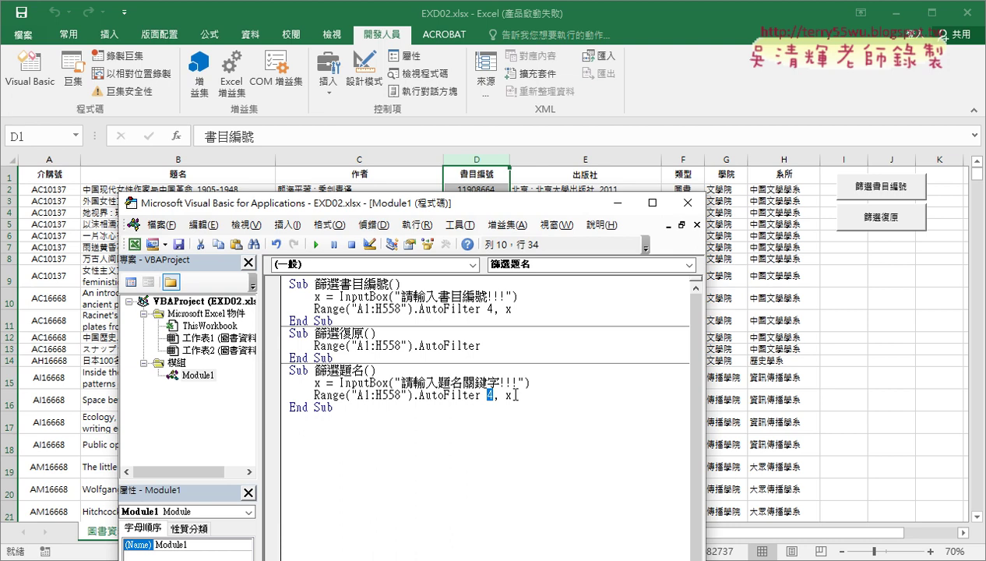
text(2)
double_click(508, 395)
drag(238, 204, 239, 221)
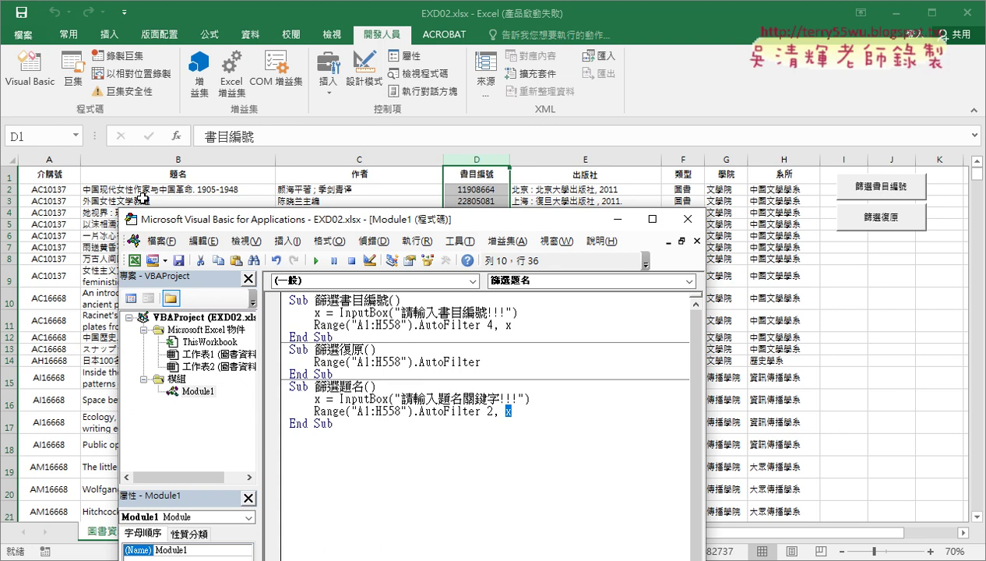
Turn on Data > Filter for the book list and inspect the 題名 column's Text Filters
click(260, 173)
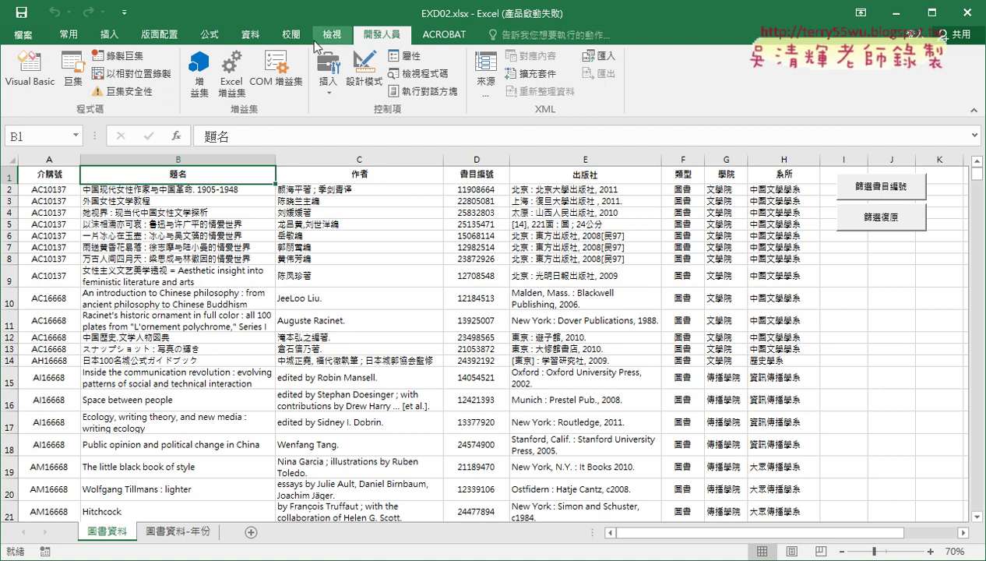
click(249, 35)
click(477, 70)
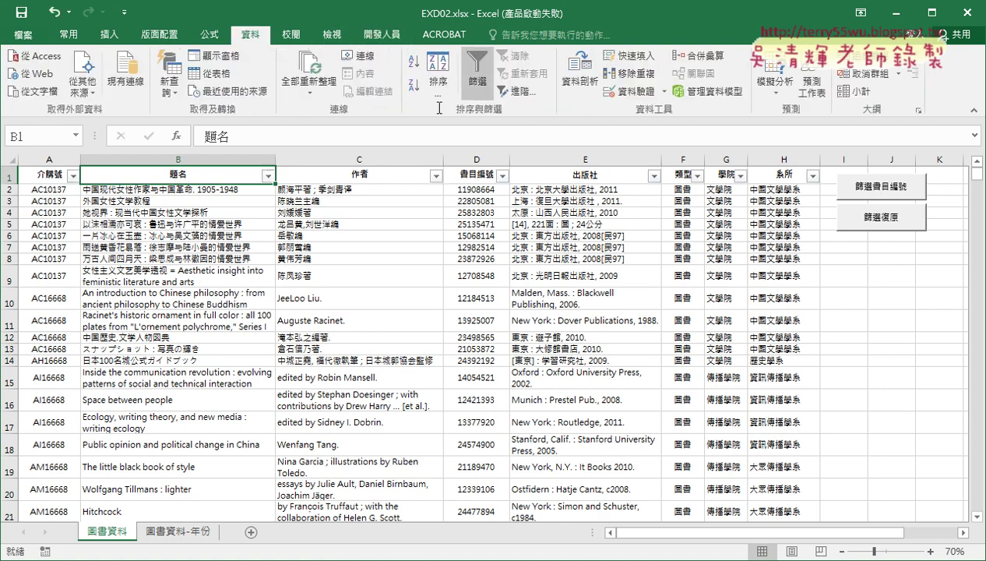
click(268, 176)
click(268, 176)
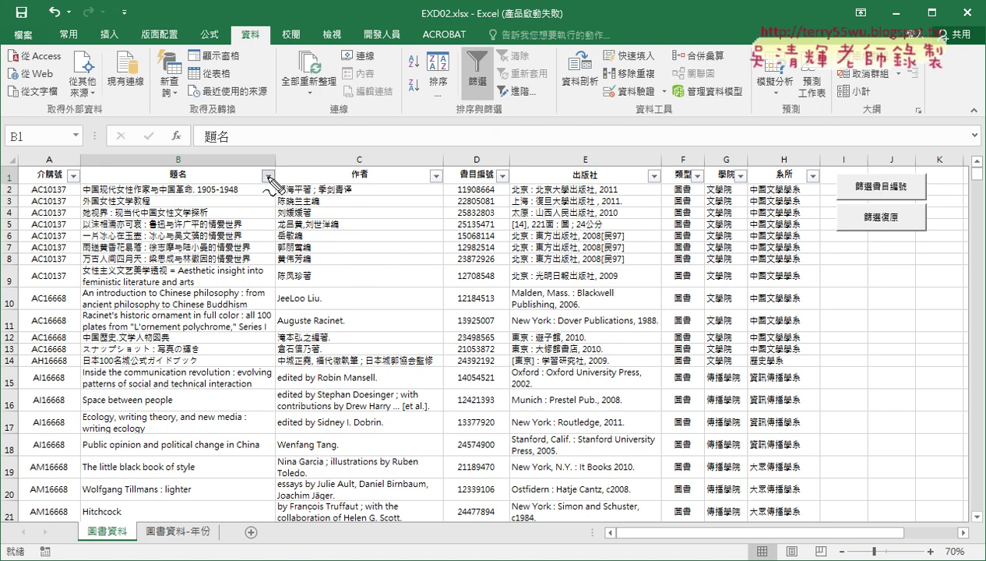
click(269, 176)
drag(274, 298, 312, 282)
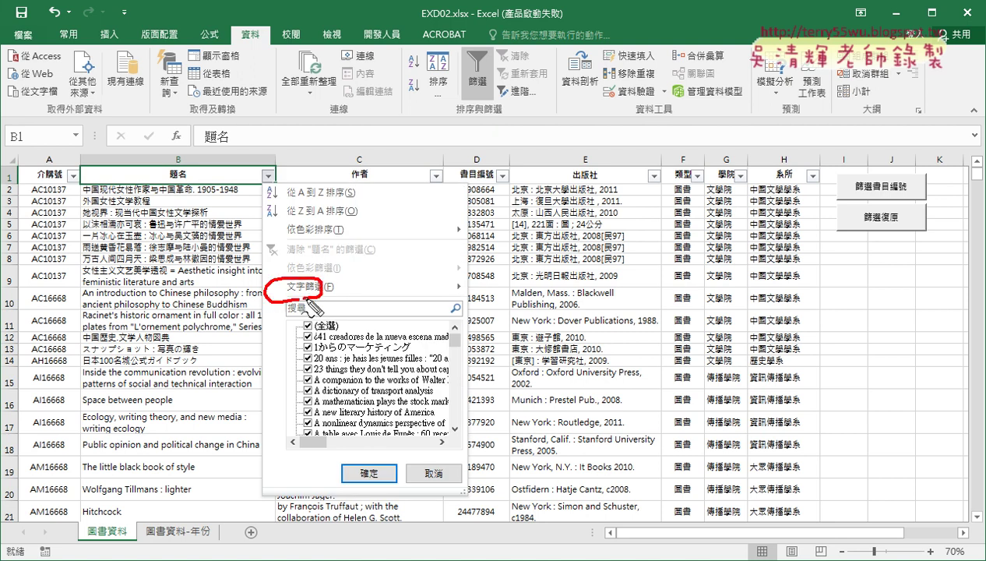
drag(287, 195, 296, 214)
mouse_move(402, 195)
mouse_down()
mouse_move(401, 223)
mouse_move(415, 228)
mouse_up()
key(Escape)
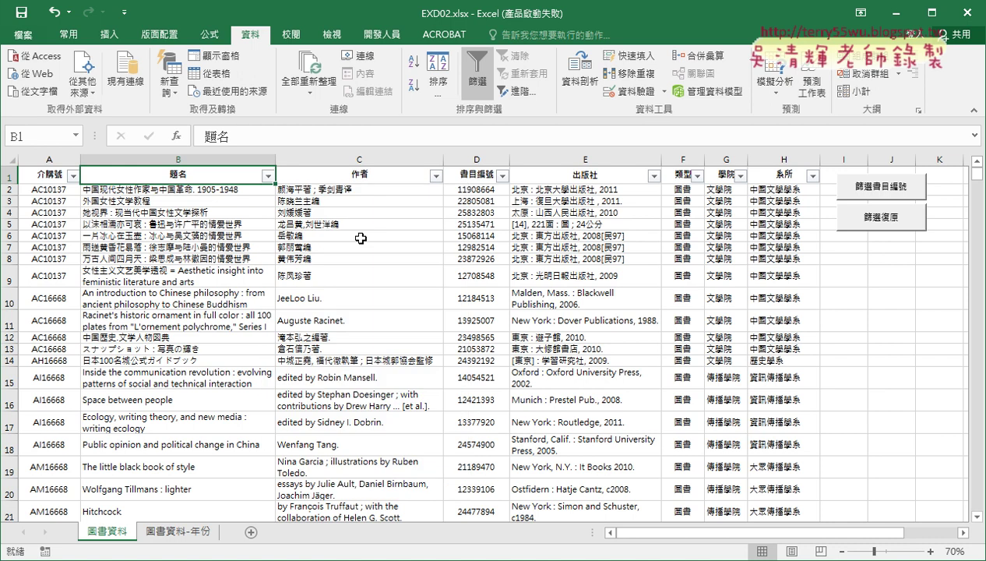
click(382, 34)
Replace the 篩選題名 criterion x with the fixed text "=*女性*"
click(51, 88)
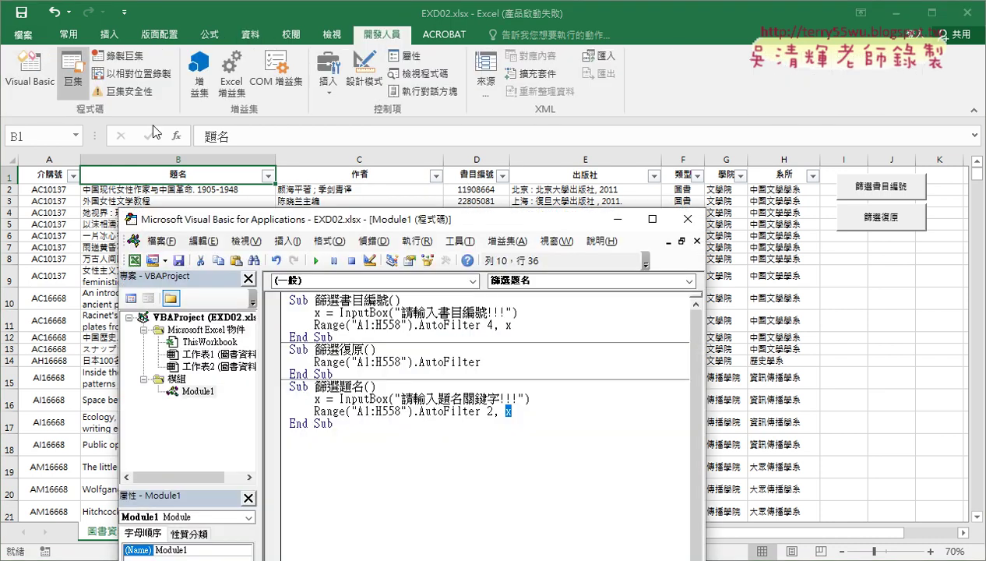
double_click(506, 413)
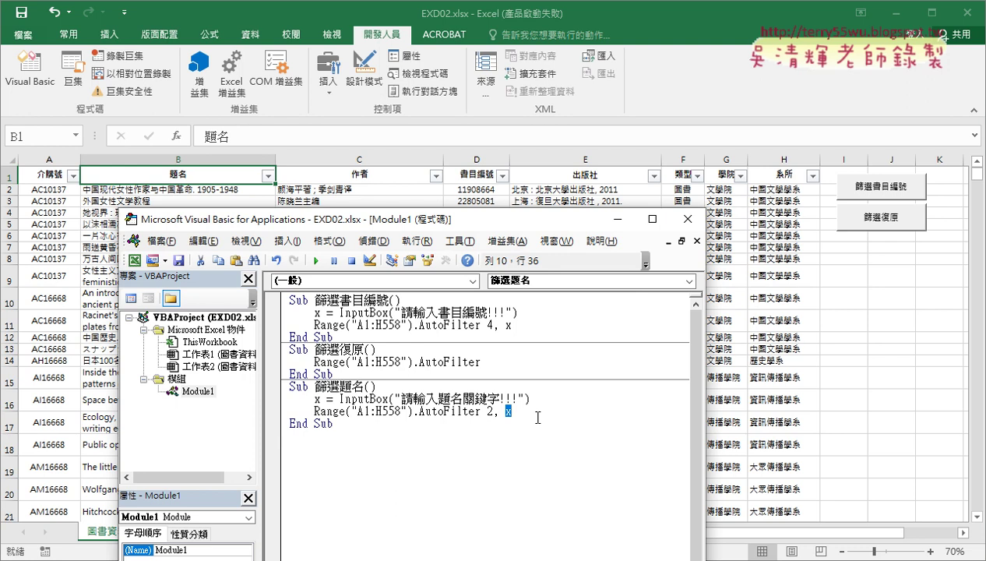
text("")
key(Left)
text(ㄋㄩ)
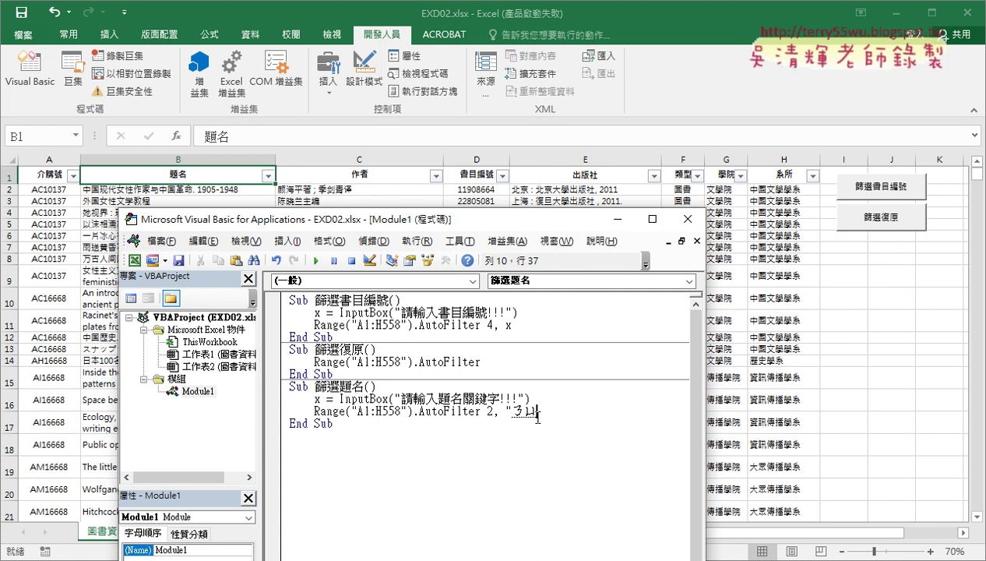
text(ˇㄒㄧㄥ)
text(ˋ)
key(Return)
key(Left)
key(Left)
text(=)
text(*)
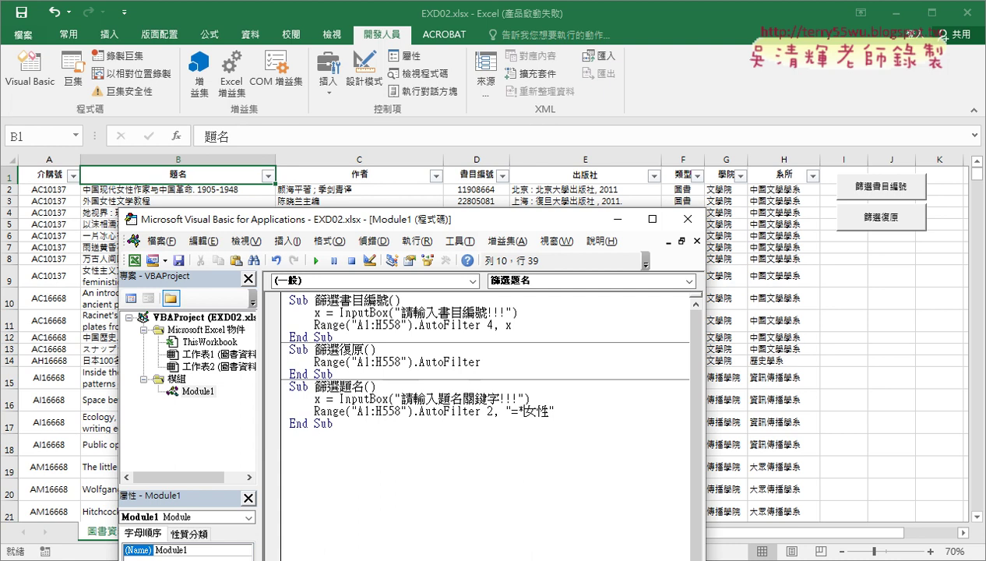
key(Return)
text(*)
Comment out the InputBox line and run 篩選題名, leaving 4 of 557 titles
click(442, 408)
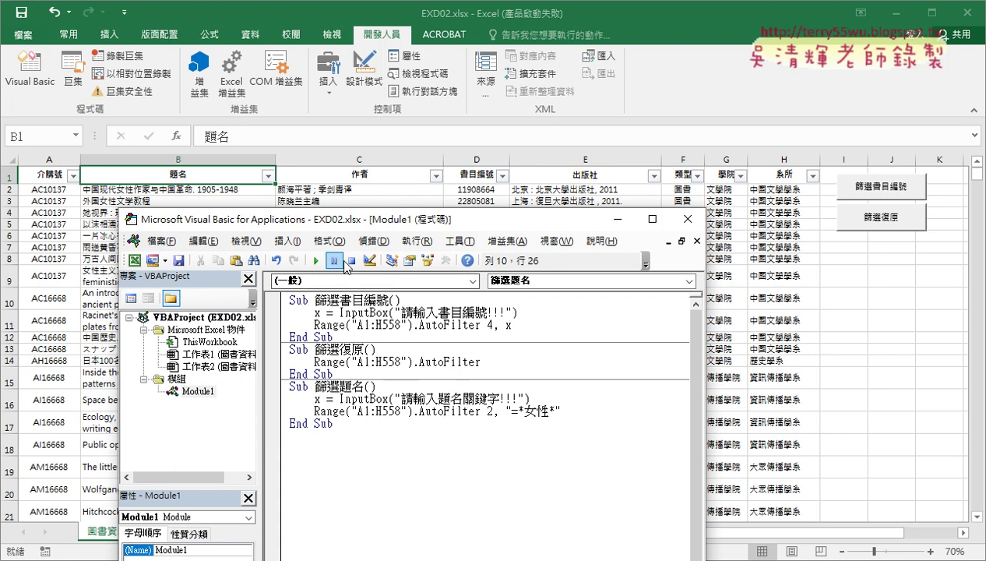
click(316, 398)
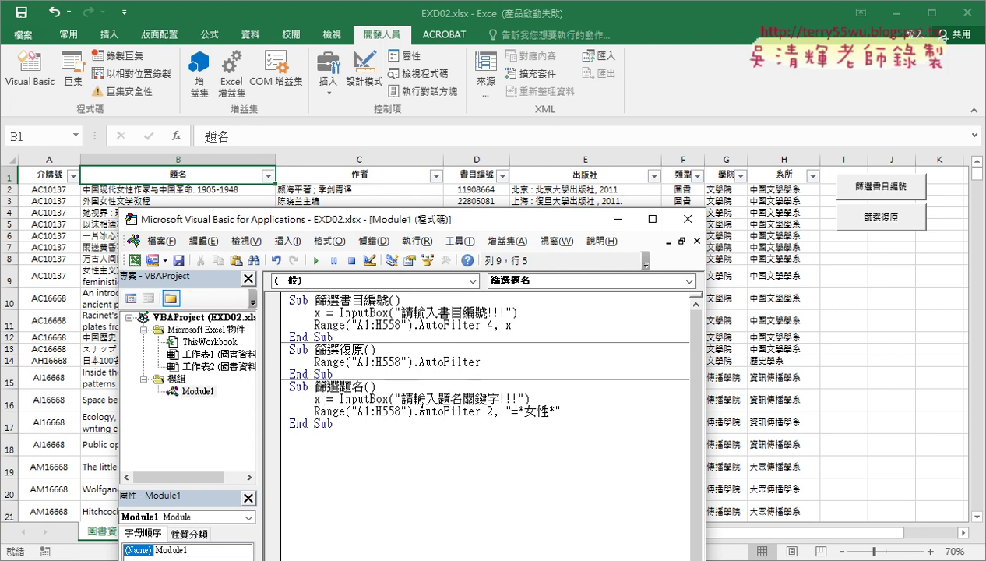
text(')
click(472, 411)
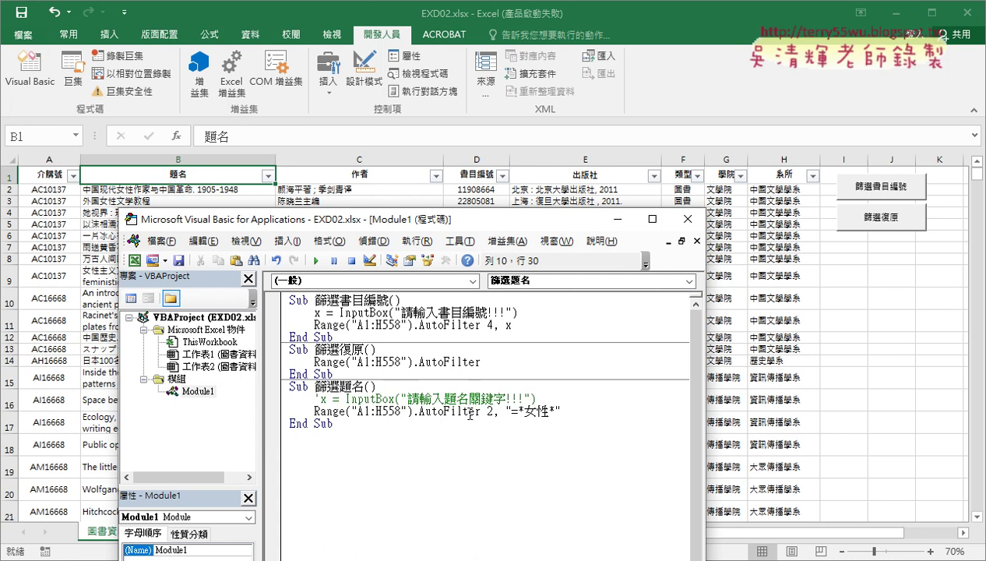
click(315, 261)
Run the 篩選復原 macro from the VBA editor to show every book row again
drag(317, 224, 307, 267)
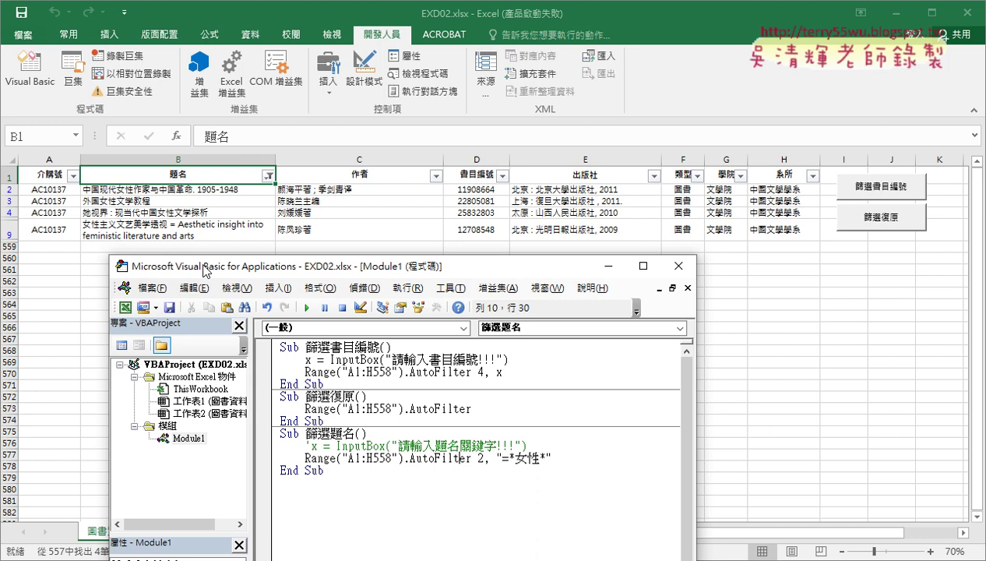
click(355, 405)
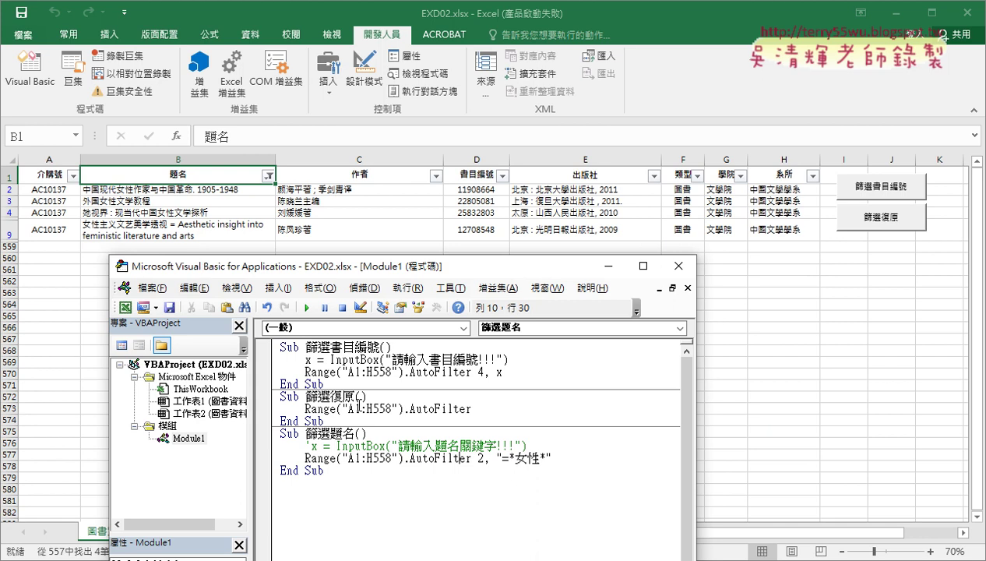
click(306, 314)
drag(513, 460, 542, 460)
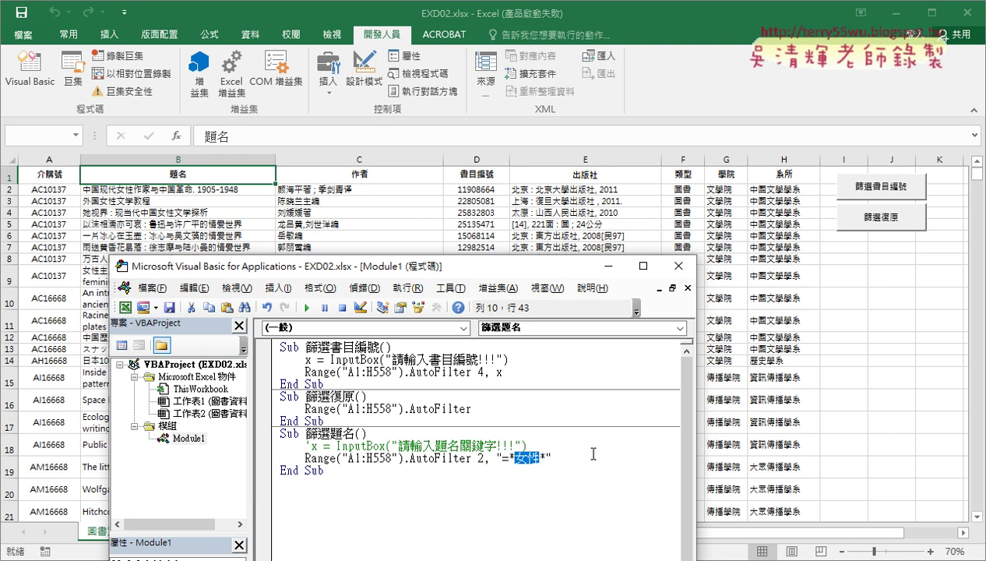
Delete the leading apostrophe so the x = InputBox line in 篩選題名 runs again, keeping criterion "=*女性*"
click(306, 445)
key(Delete)
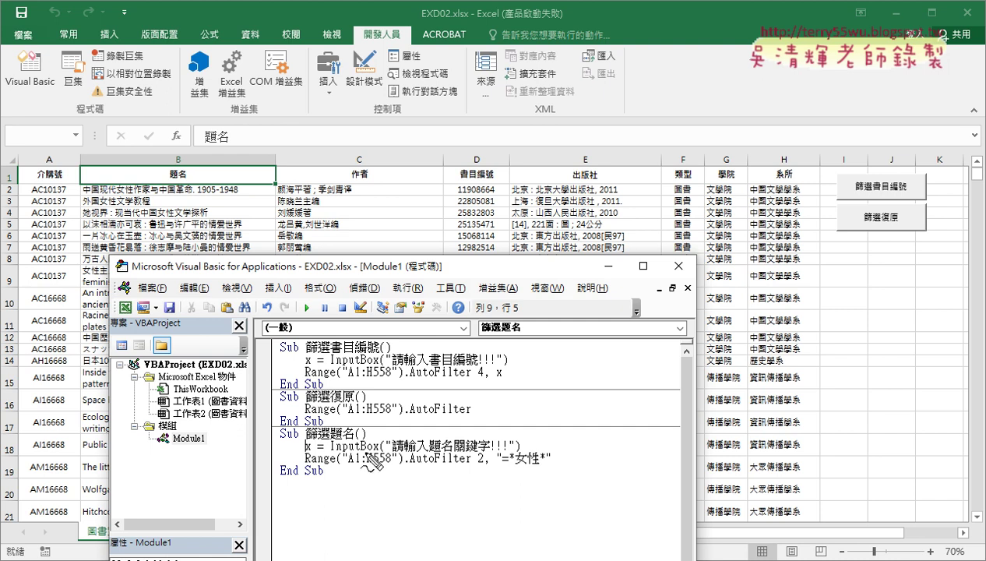
drag(314, 441, 313, 441)
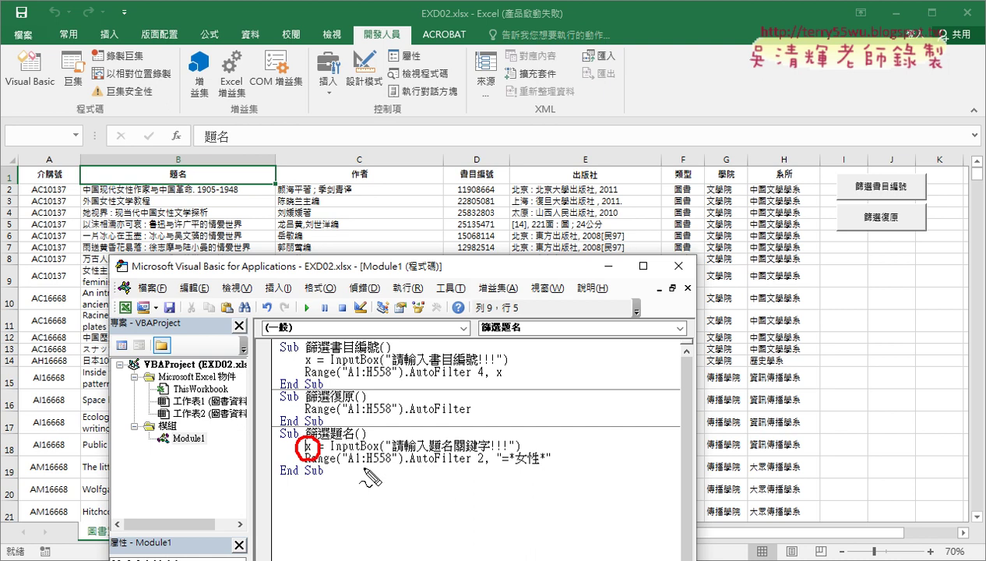
drag(507, 466, 540, 464)
mouse_move(319, 433)
mouse_down()
mouse_move(389, 372)
mouse_move(516, 428)
mouse_up()
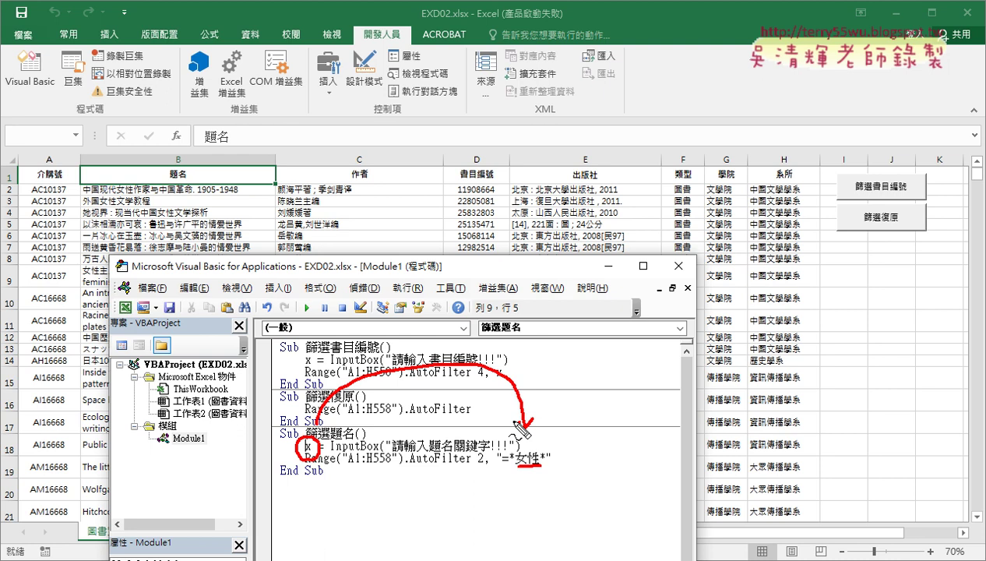
drag(493, 463, 558, 465)
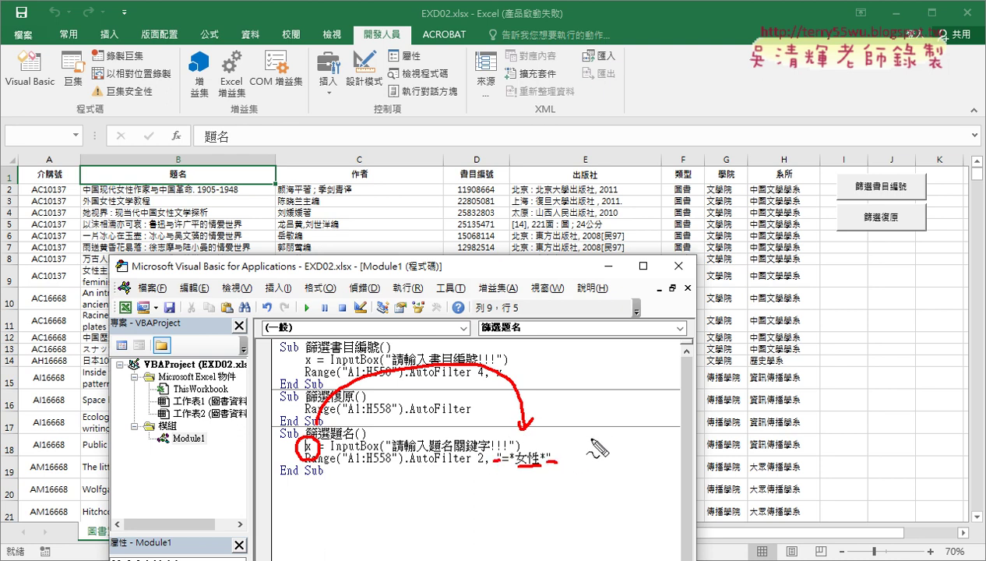
drag(591, 436, 592, 450)
drag(600, 436, 600, 450)
mouse_move(688, 436)
mouse_down()
mouse_move(688, 453)
mouse_move(702, 450)
mouse_up()
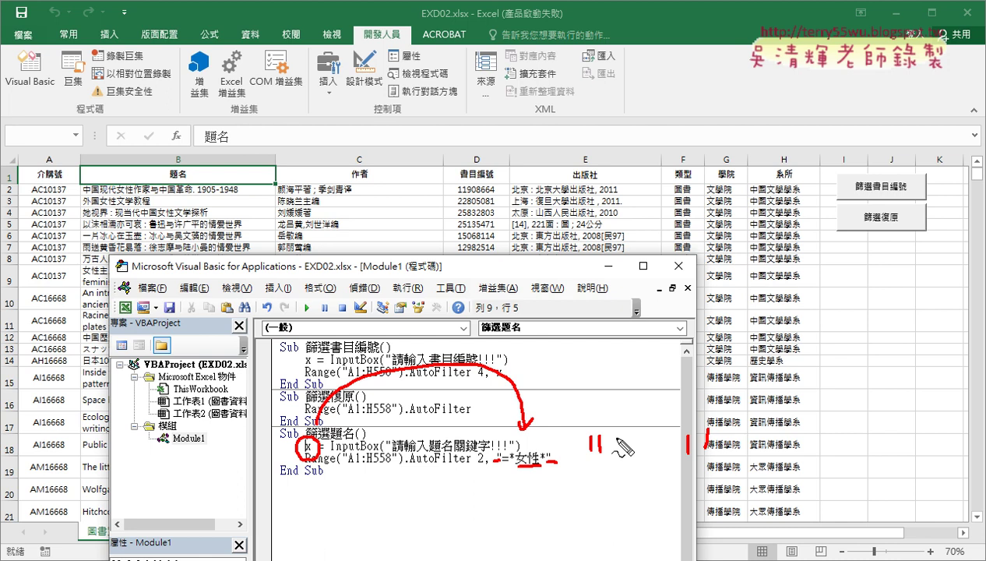
key(Escape)
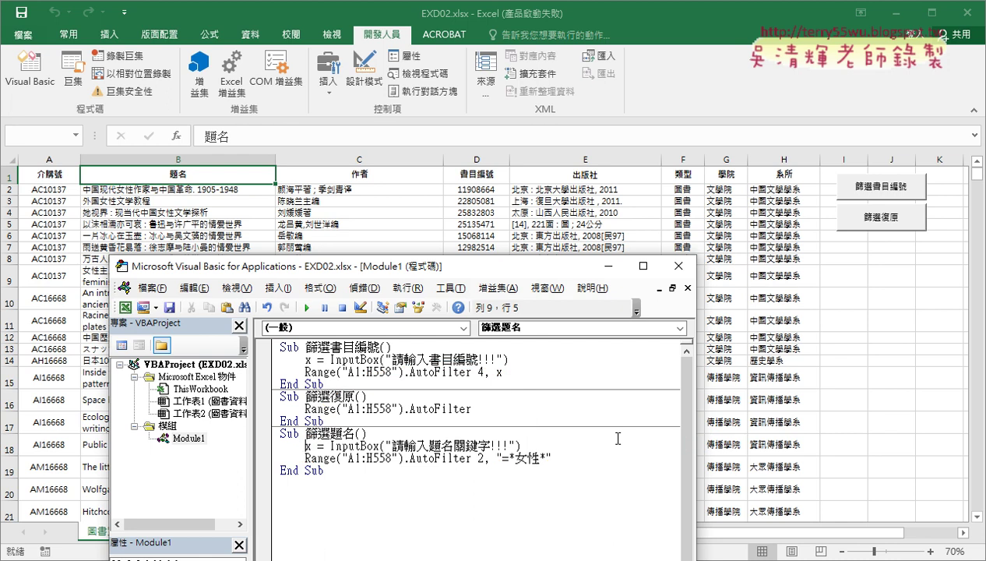
Replace 女性 in the AutoFilter criterion with " & x & " so it reads "=*" & x & "*"
drag(540, 461, 512, 461)
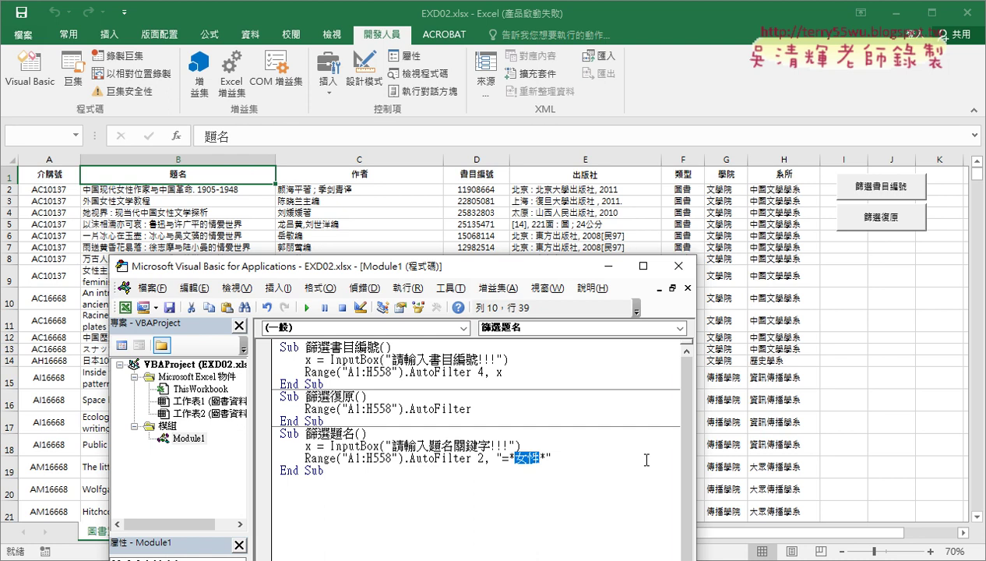
text(")
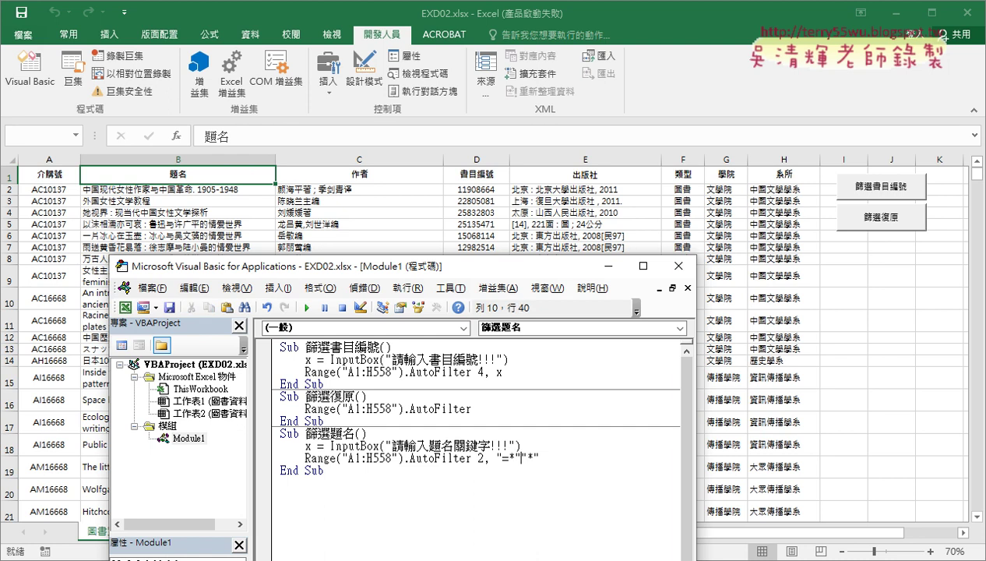
text(&&)
key(Left)
text(x)
key(Left)
key(Left)
key(space)
key(Right)
key(space)
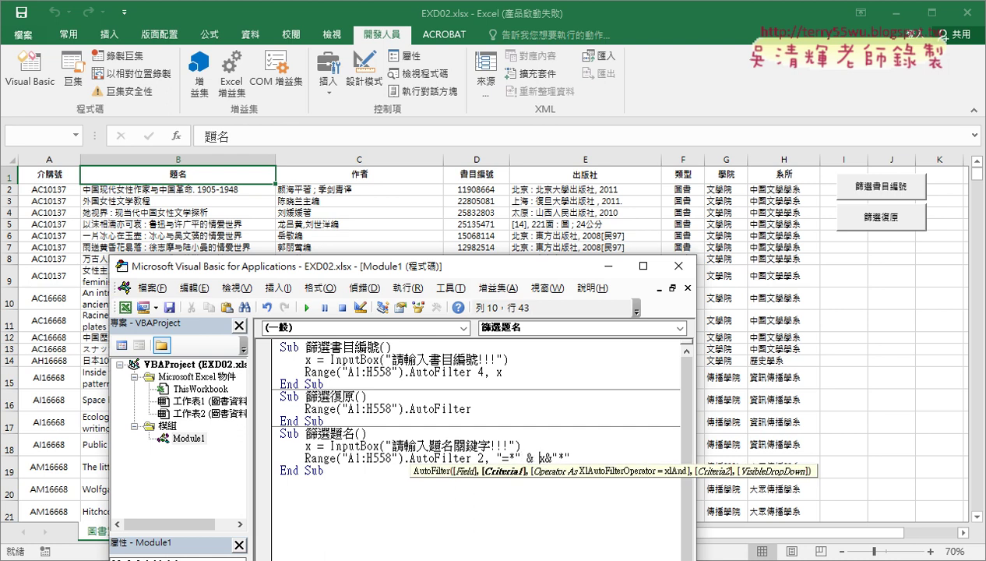
key(Right)
key(space)
key(Right)
key(space)
Review the x = InputBox line and highlight the & x & keyword join in the criterion
click(525, 444)
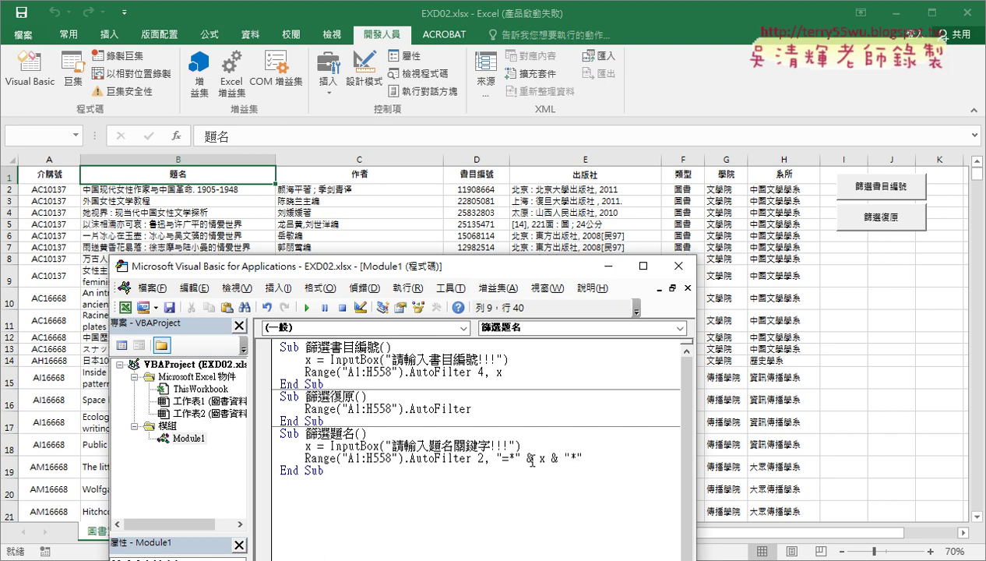
click(518, 459)
drag(518, 459, 570, 459)
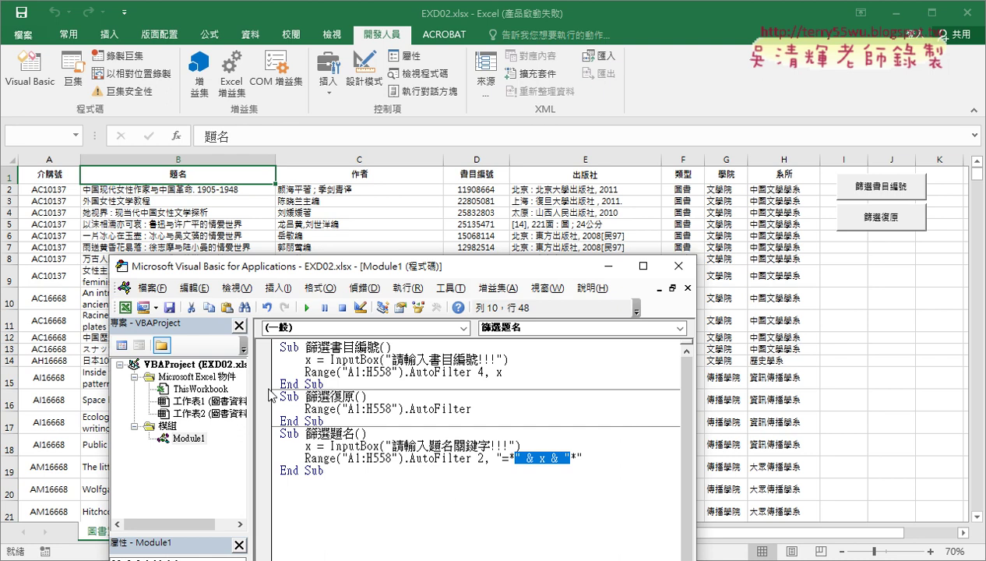
Test the 篩選題名 macro by entering 女性 as the title keyword
click(302, 306)
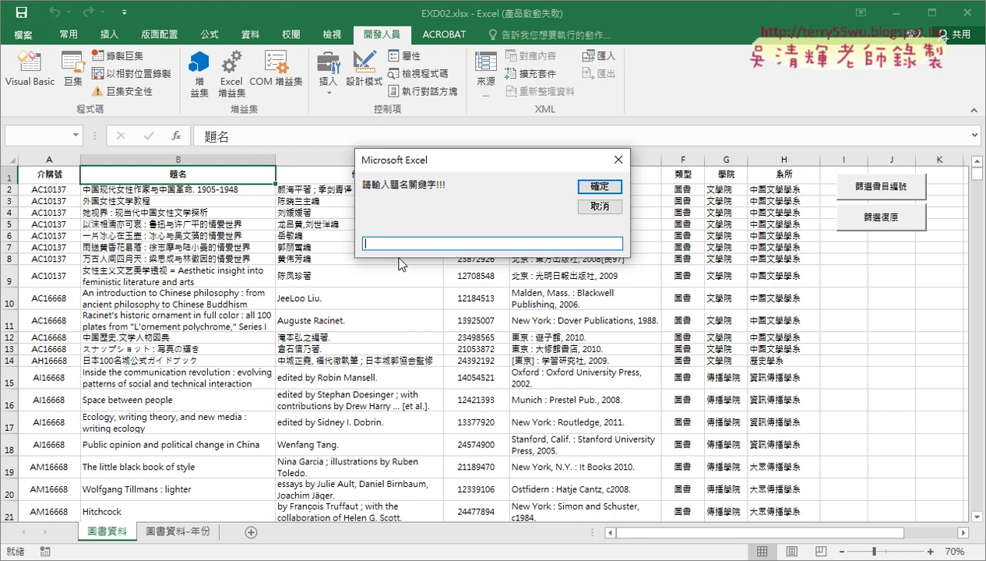
text(nu3)
key(BackSpace)
key(BackSpace)
key(BackSpace)
text(女)
text(性)
key(Return)
key(Return)
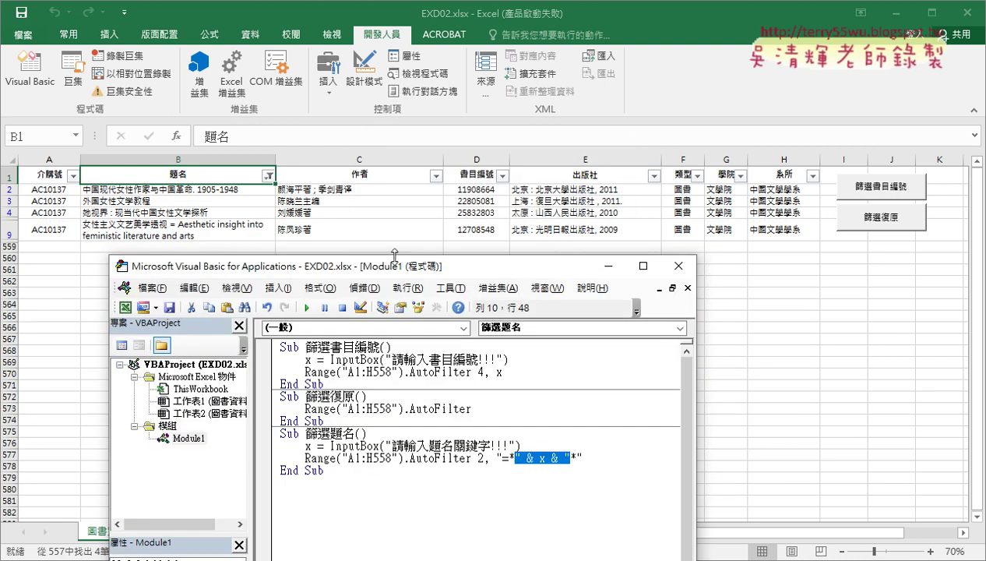
Run the 篩選復原 macro to show all rows, then return to the worksheet
click(392, 408)
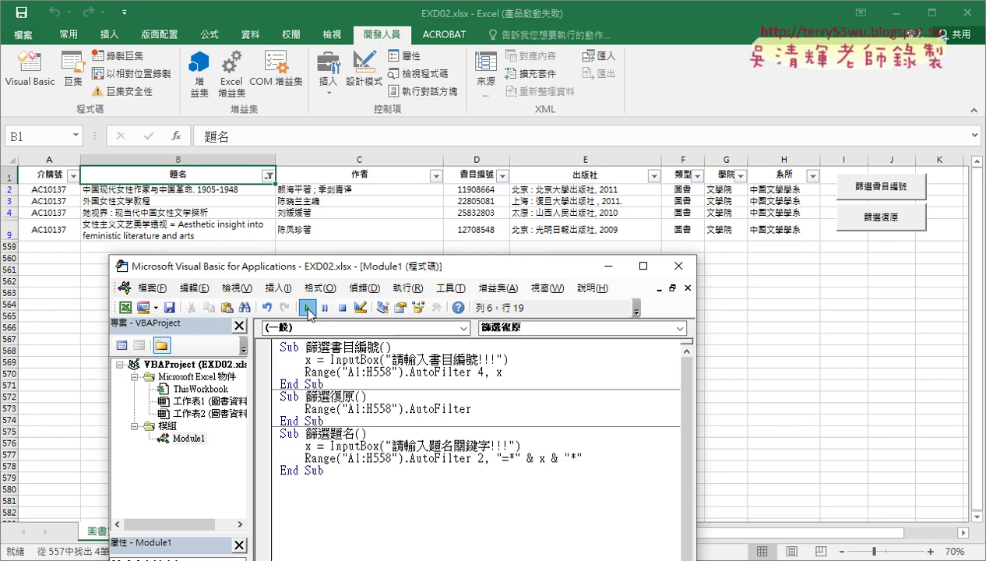
click(307, 308)
drag(336, 274, 441, 126)
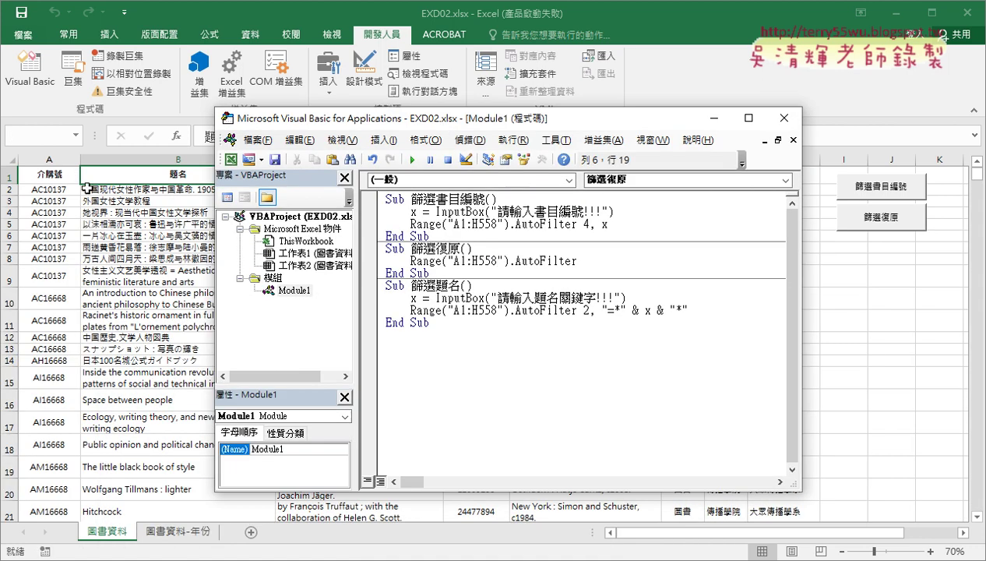
click(50, 176)
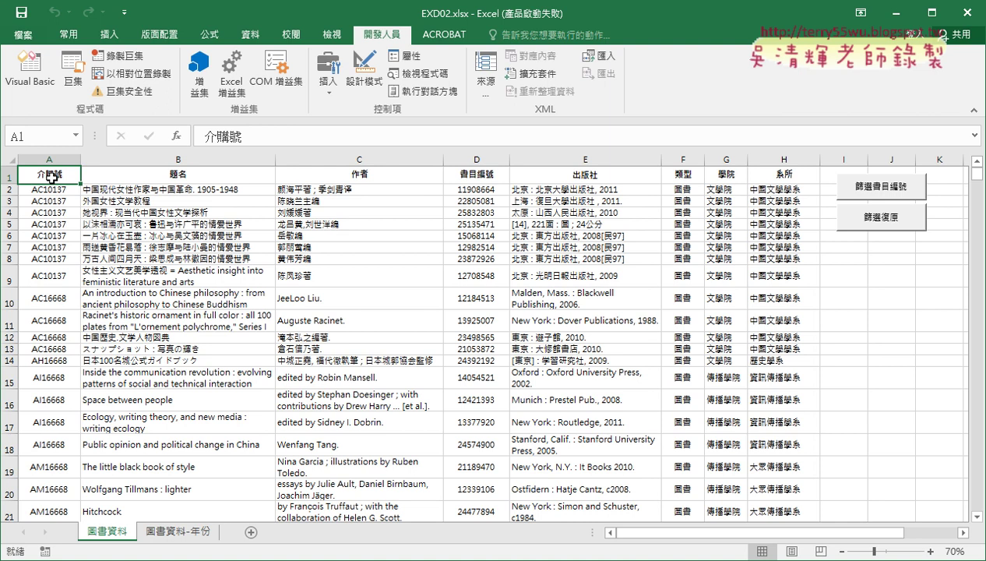
Select the whole book list table and convert it to traditional Chinese with 簡轉繁
key(ctrl+shift+Right)
key(ctrl+shift+Down)
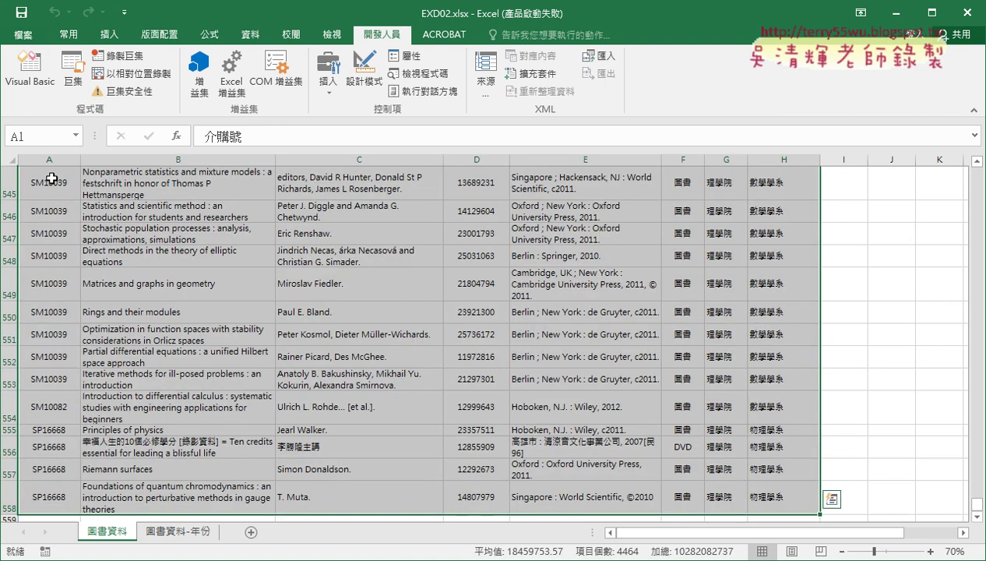
click(290, 34)
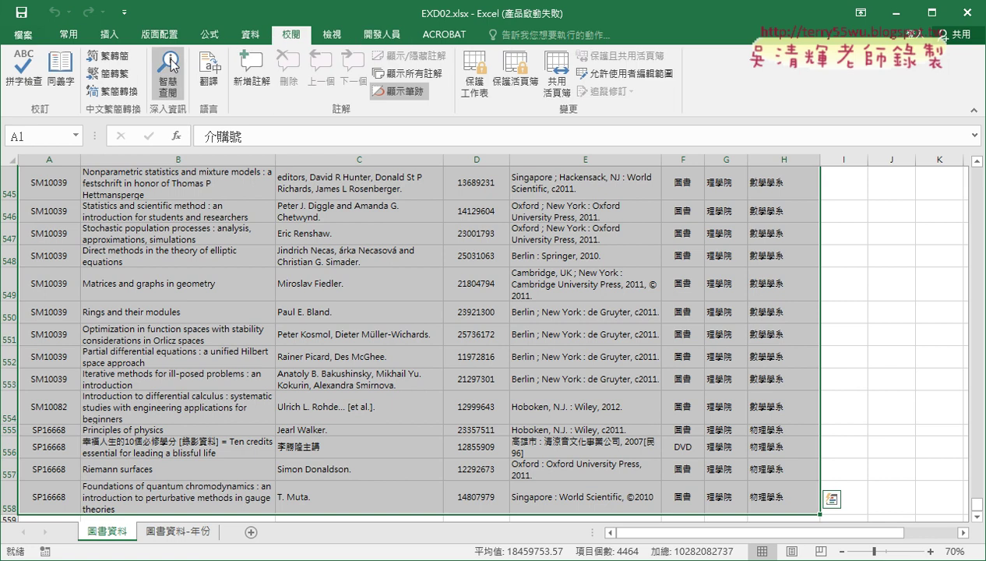
click(107, 81)
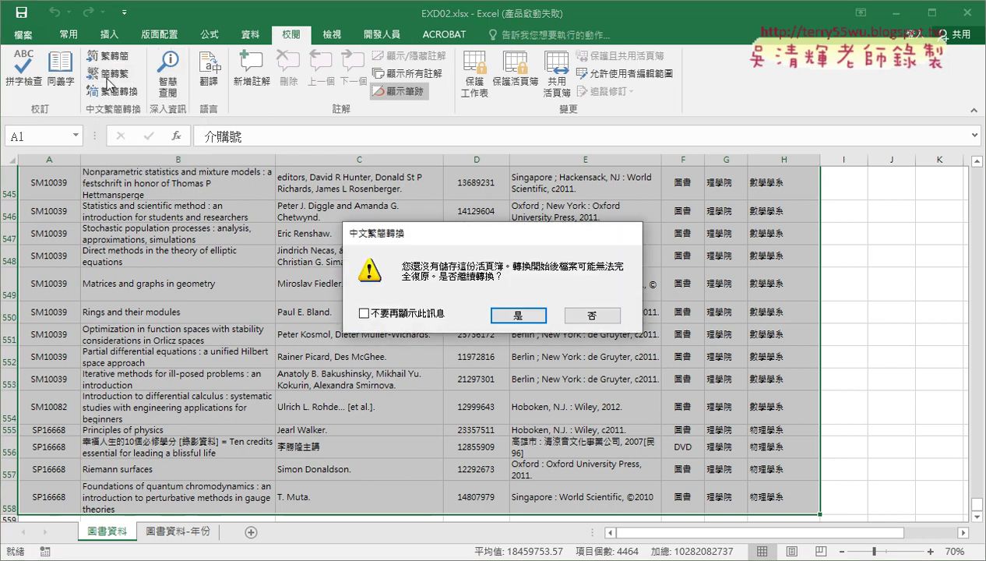
click(516, 313)
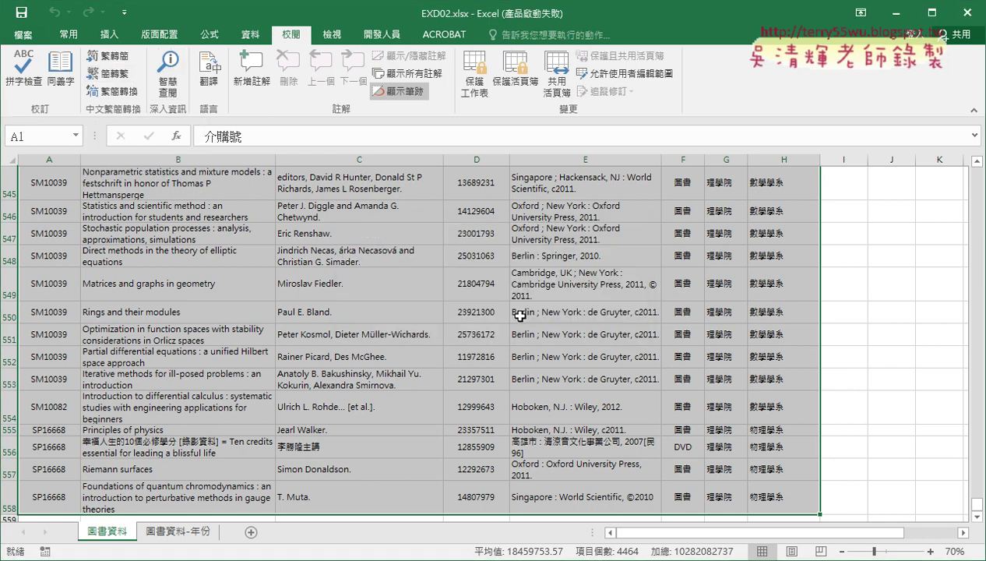
drag(977, 502, 976, 167)
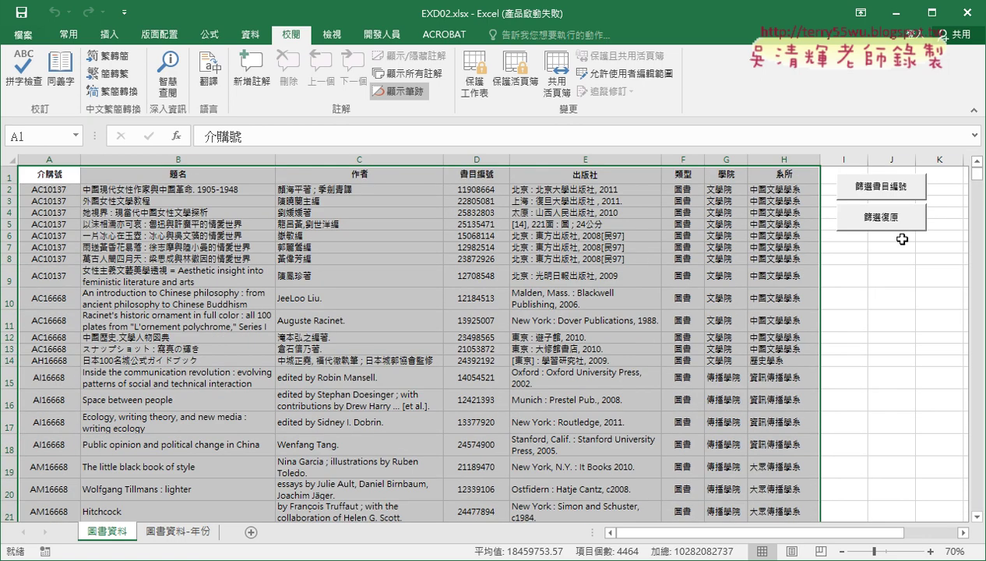
Copy the 篩選復原 button and paste the copy at cell I6
right_click(873, 221)
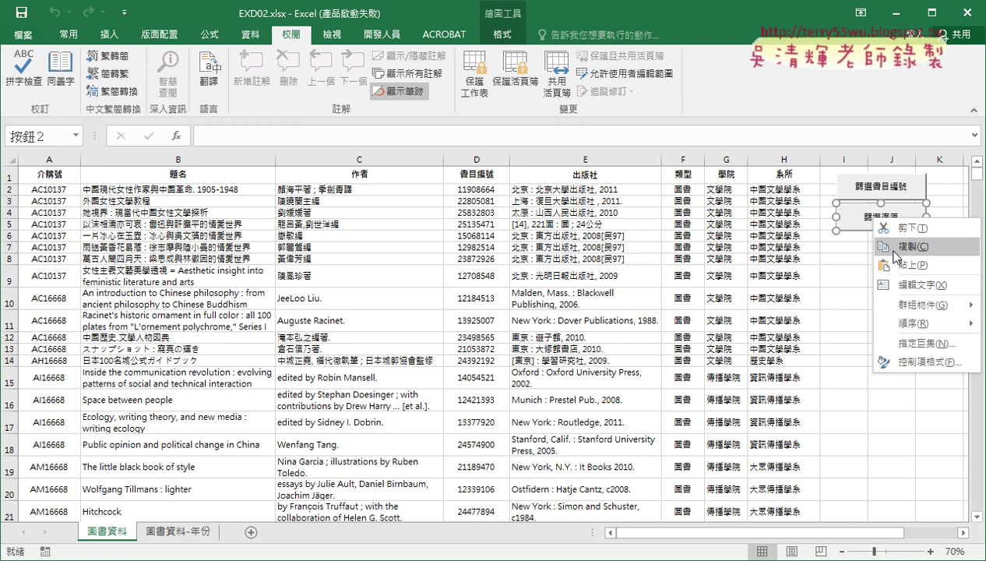
click(896, 247)
click(842, 238)
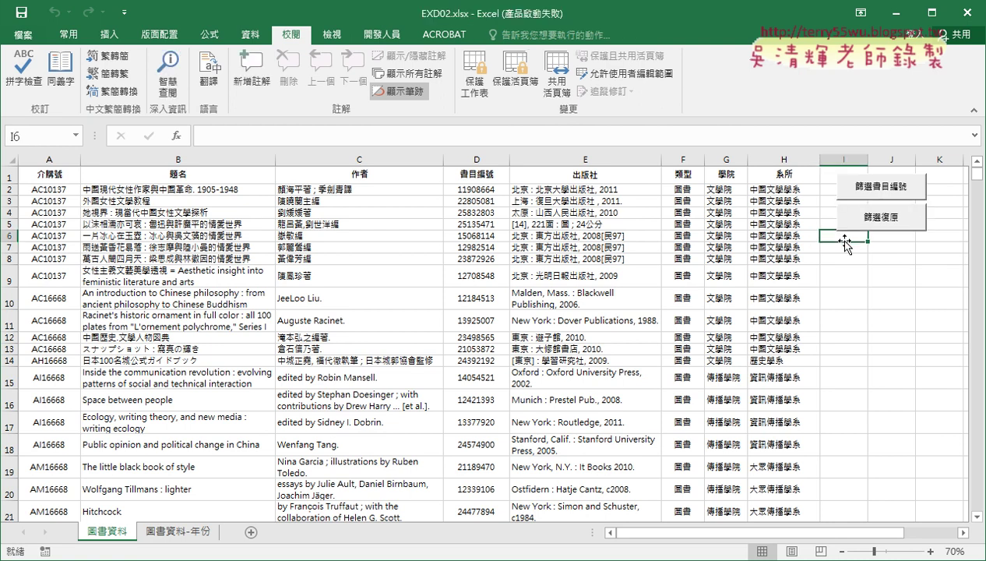
key(ctrl+v)
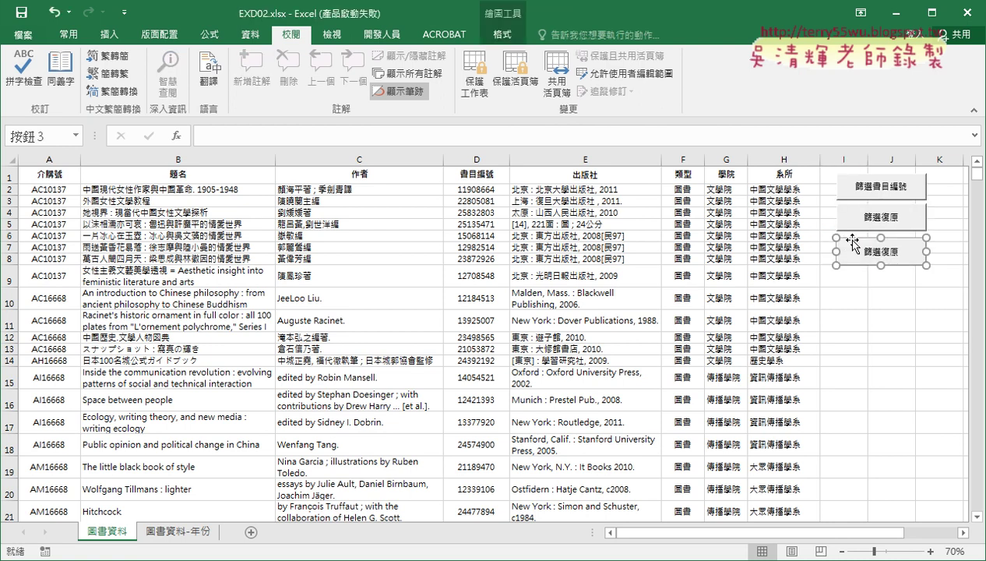
Assign the 篩選題名 macro to the copied button
right_click(867, 241)
click(893, 364)
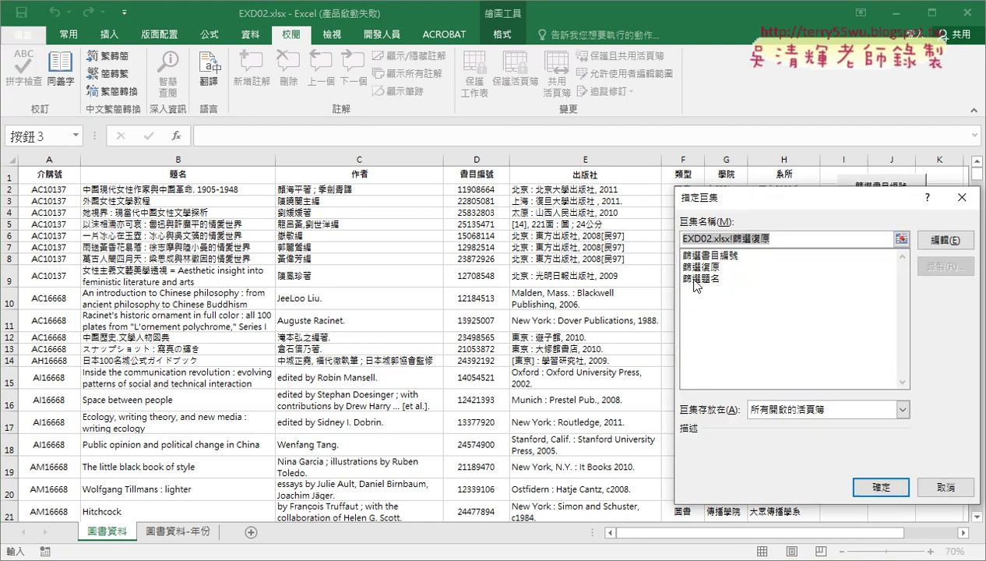
click(705, 278)
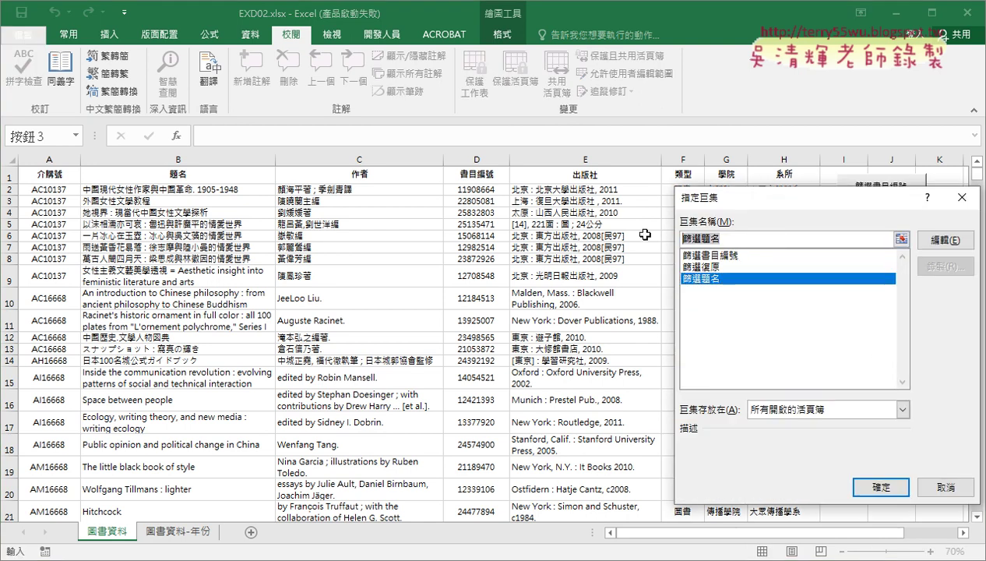
click(881, 487)
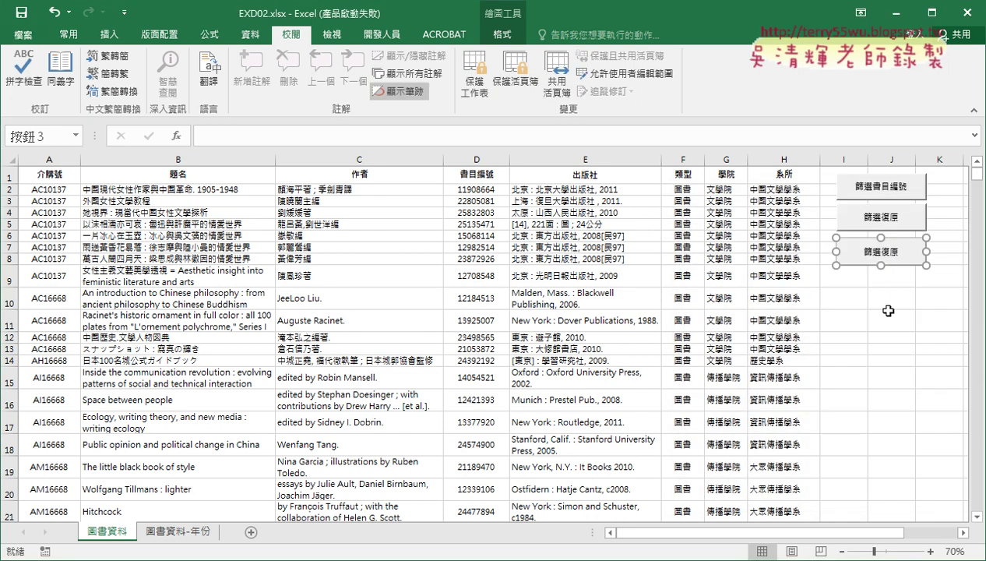
Change the copied button's label to 篩選題名
click(867, 249)
key(Delete)
key(Delete)
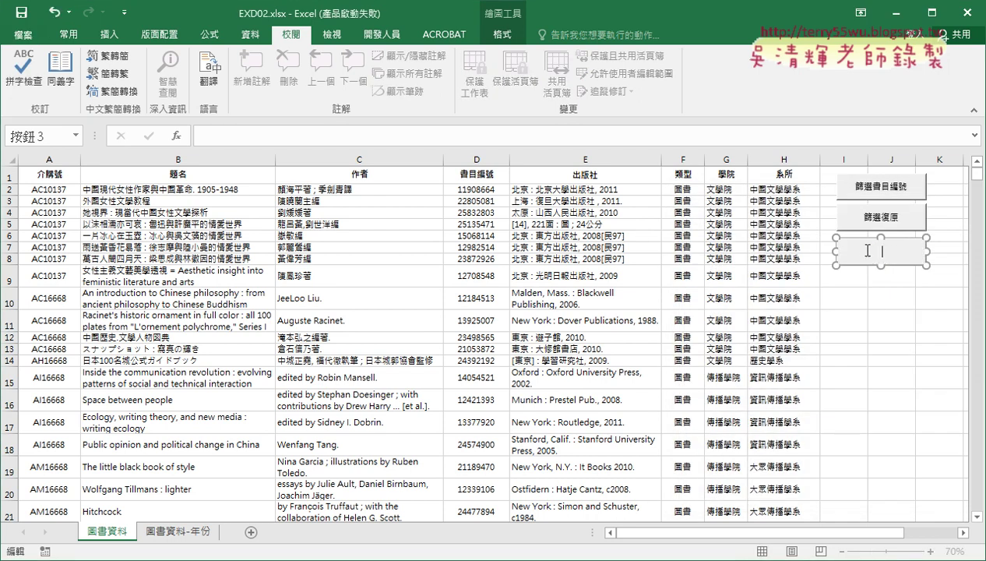
text(篩選題名)
click(877, 300)
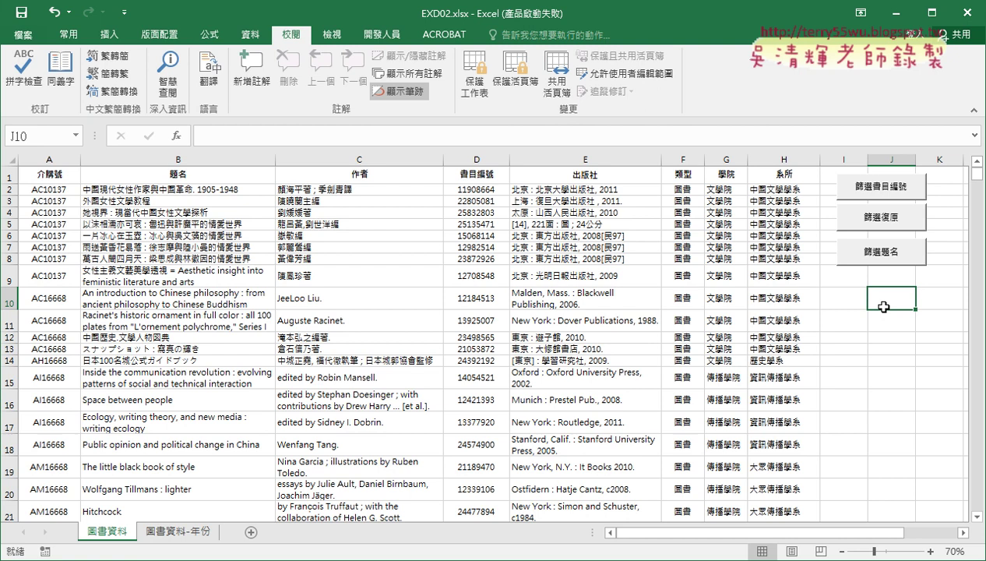
click(876, 253)
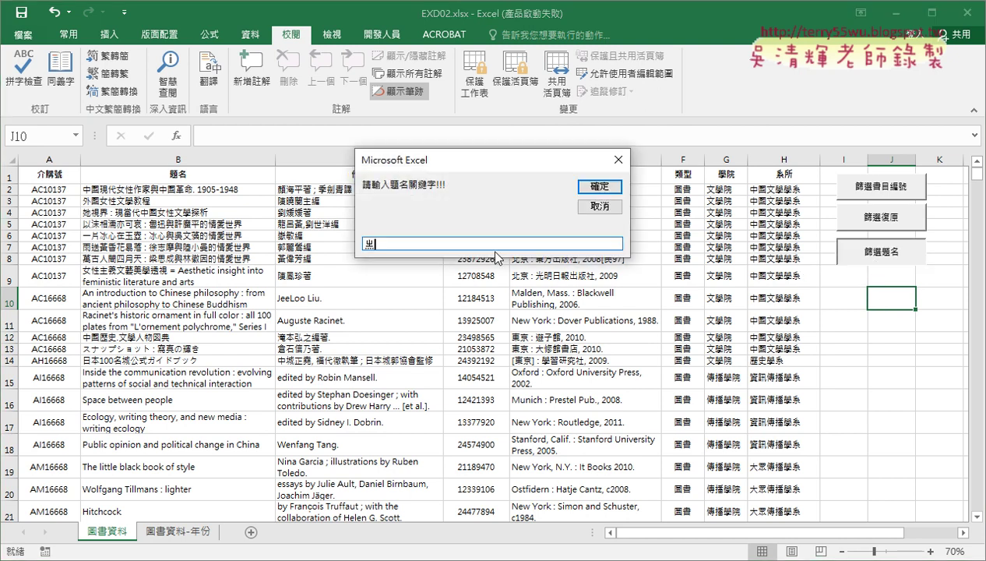
text(中)
text(國)
key(Return)
key(Return)
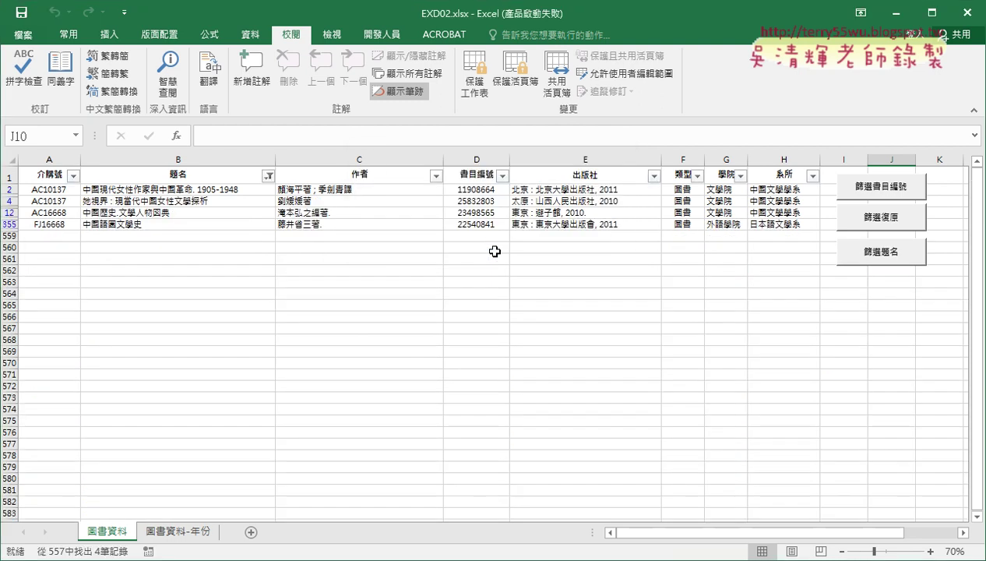
click(858, 225)
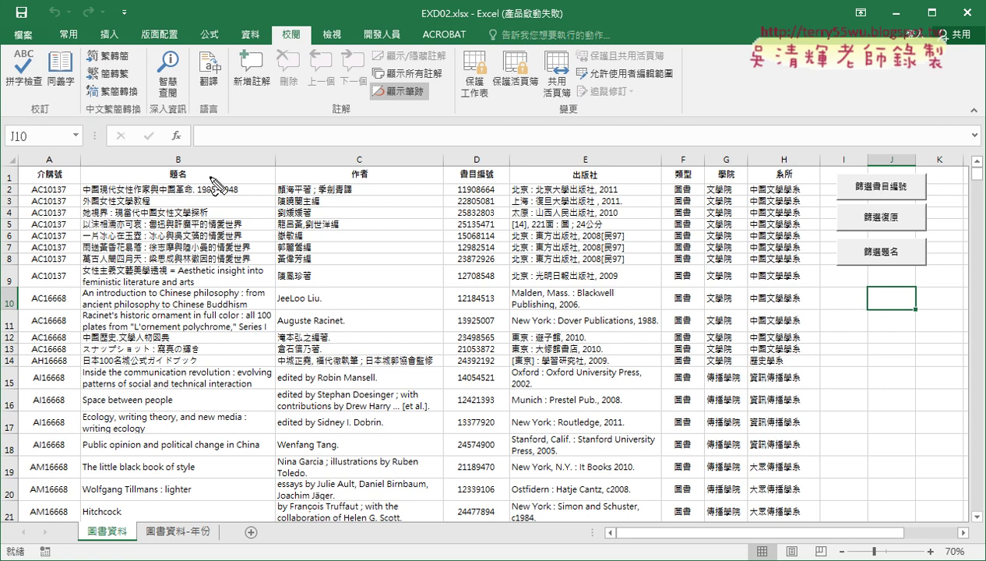
drag(182, 152, 199, 168)
mouse_move(337, 174)
mouse_down()
mouse_move(346, 154)
mouse_move(370, 184)
mouse_up()
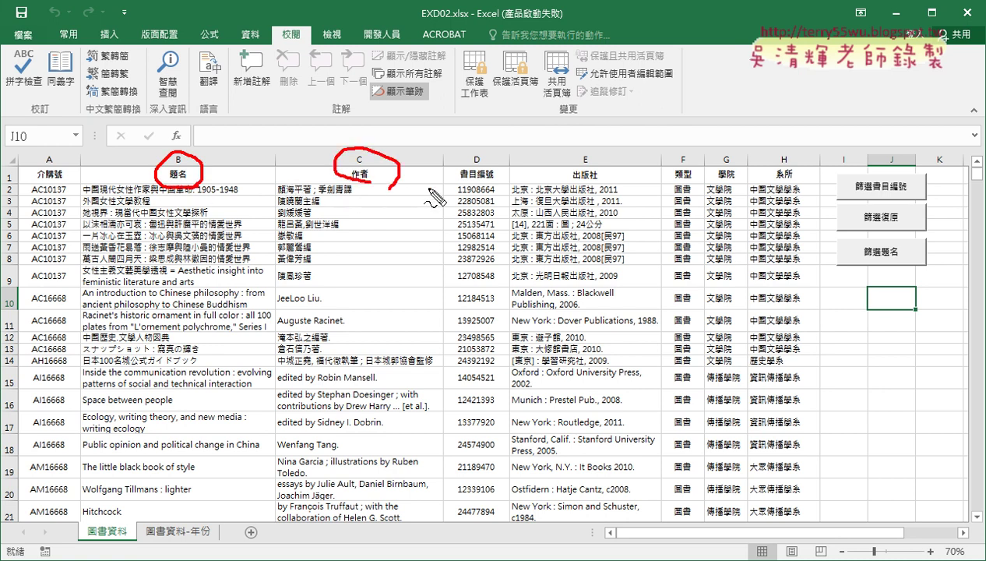
mouse_move(563, 169)
mouse_down()
mouse_move(584, 162)
mouse_move(609, 171)
mouse_up()
drag(686, 155, 732, 172)
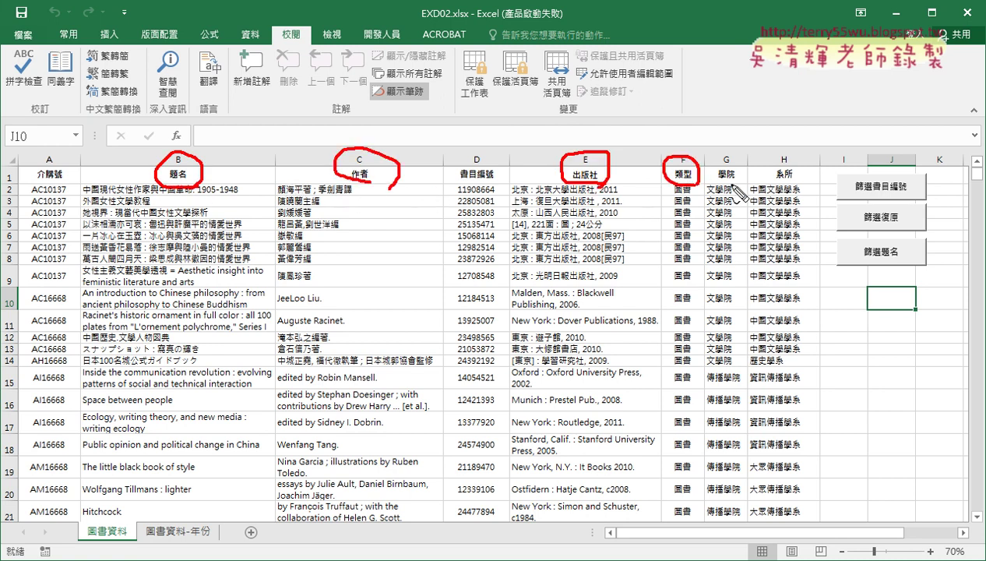
drag(802, 187, 779, 156)
drag(47, 187, 71, 173)
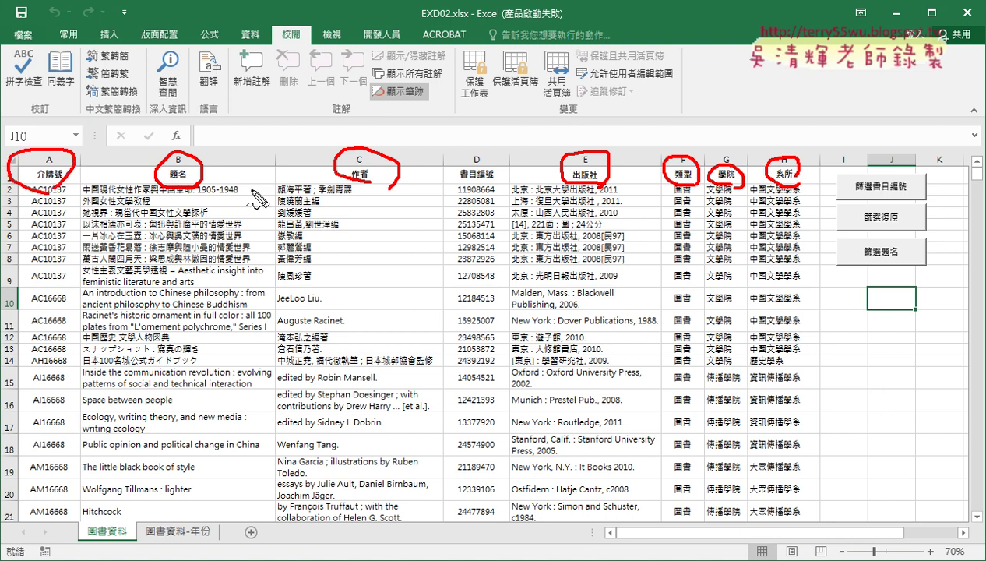
mouse_move(837, 296)
mouse_down()
mouse_move(839, 272)
mouse_move(932, 270)
mouse_move(932, 294)
mouse_move(837, 295)
mouse_up()
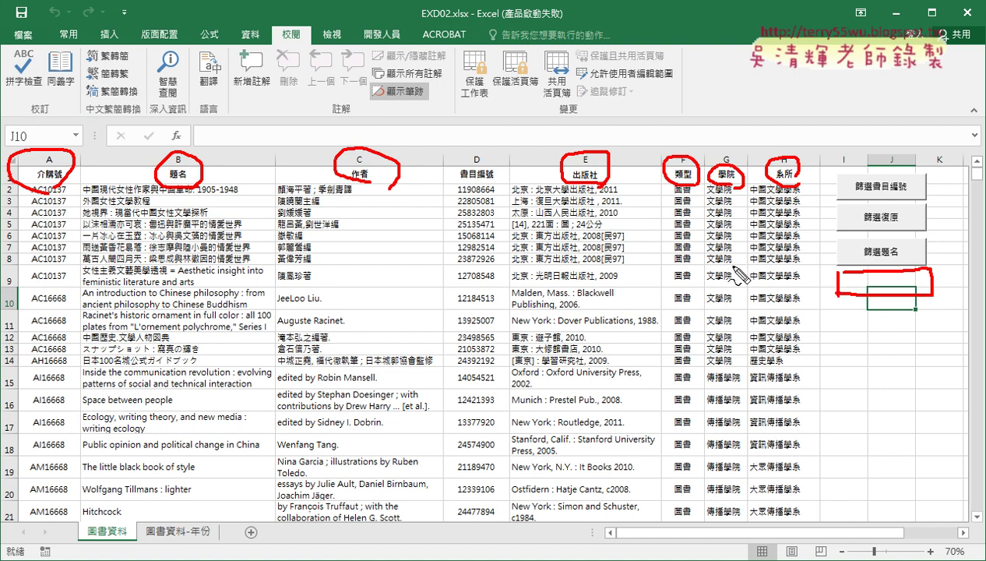
key(Escape)
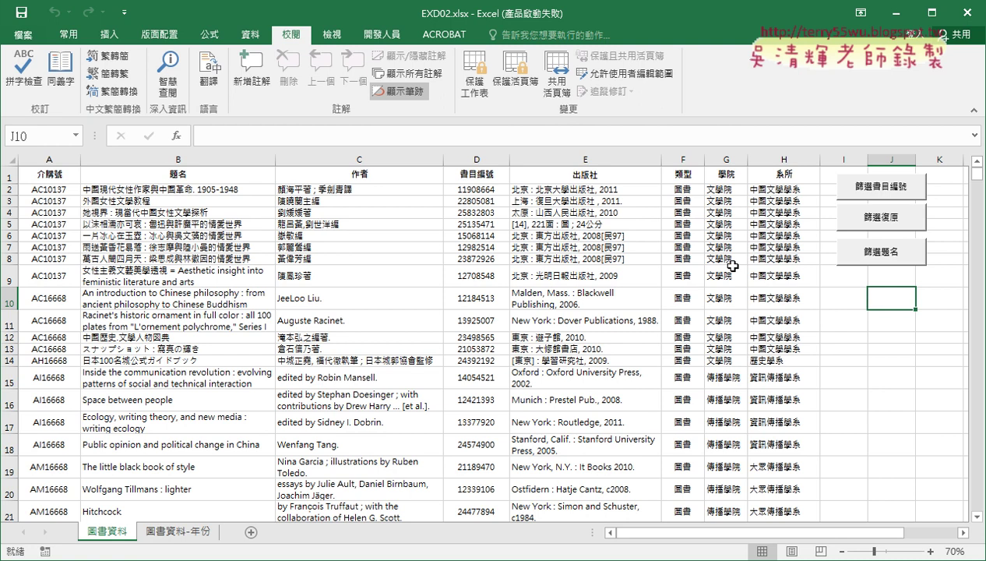
View the 篩選書目編號 button's 控制項格式 settings, cancel, and select cell B1
right_click(876, 188)
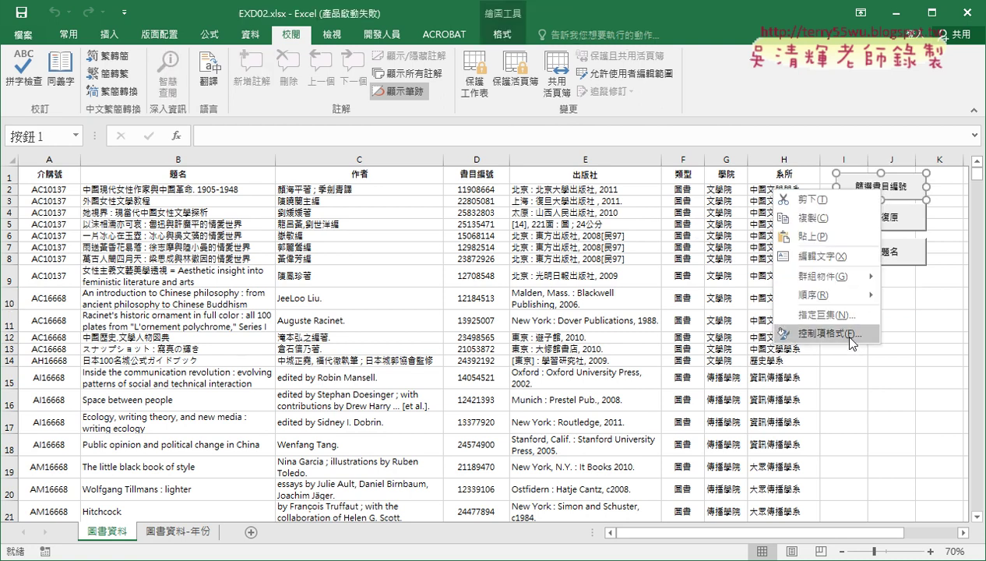
click(827, 333)
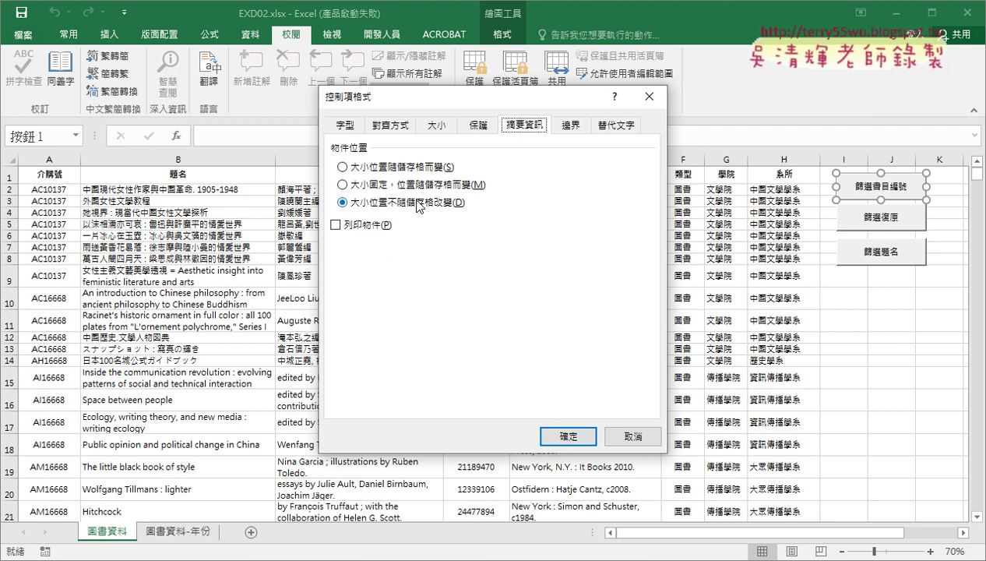
click(627, 436)
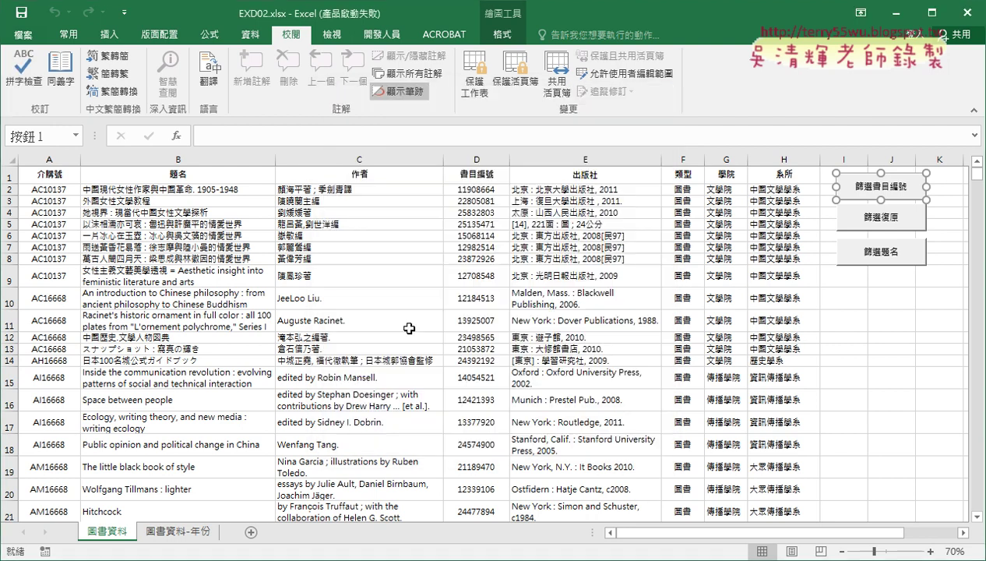
click(187, 179)
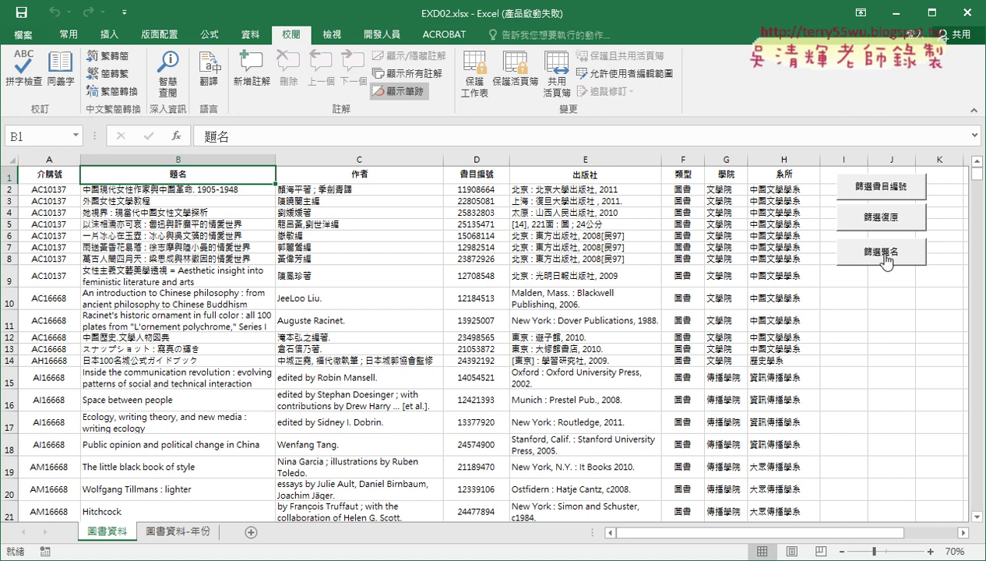
Open the Visual Basic editor and highlight the three macros' filter code in Module1
click(381, 34)
click(30, 71)
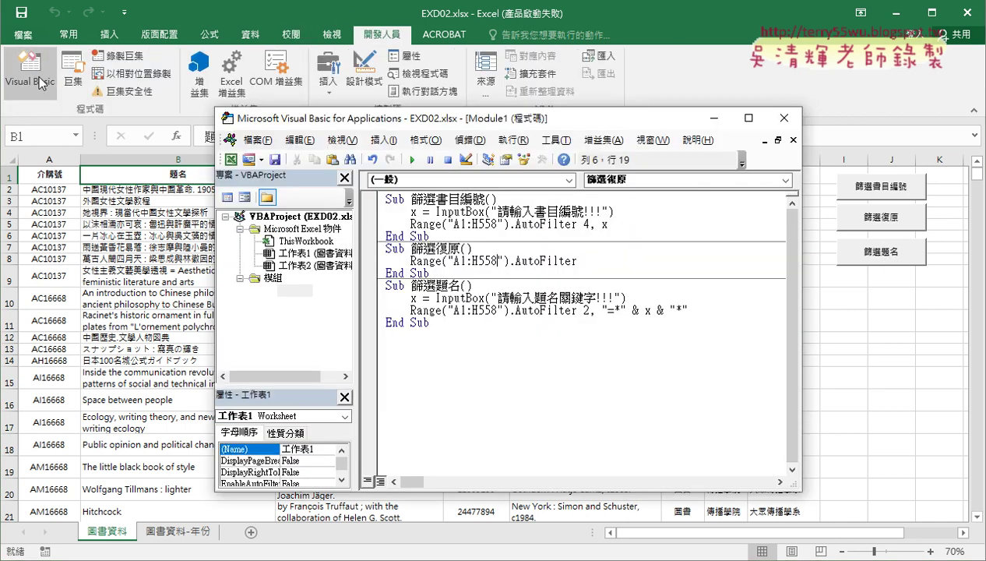
drag(386, 236, 386, 200)
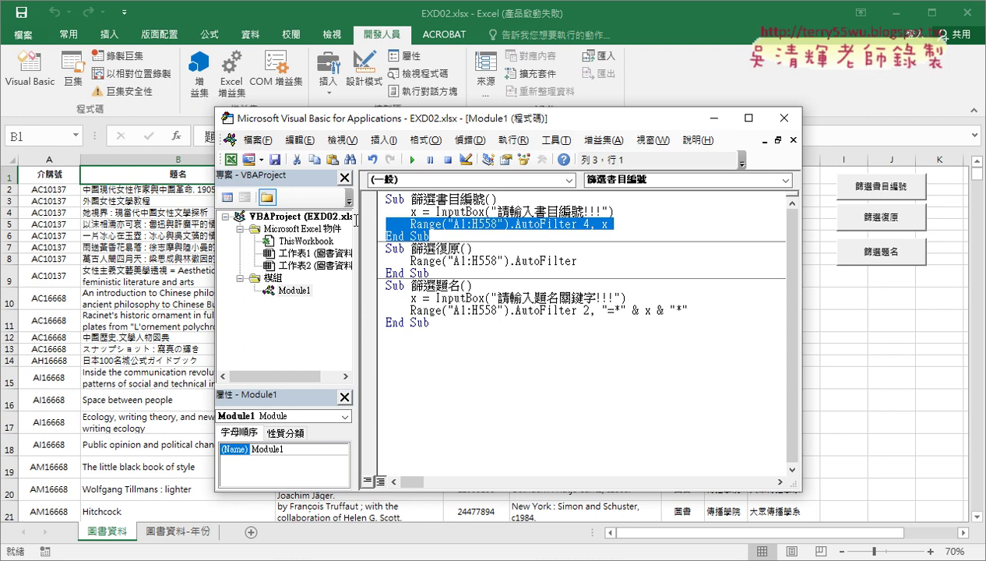
click(585, 264)
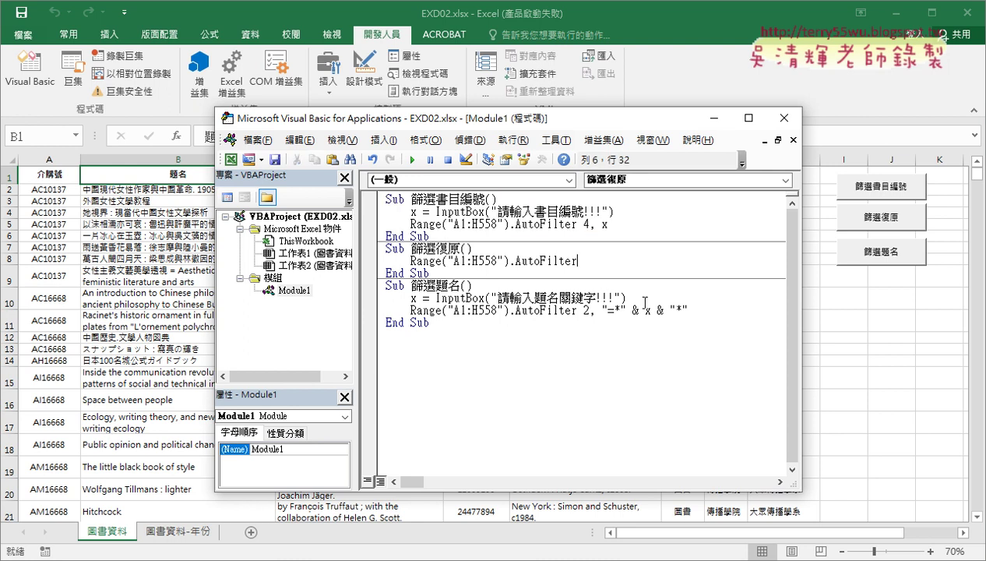
drag(604, 311, 694, 312)
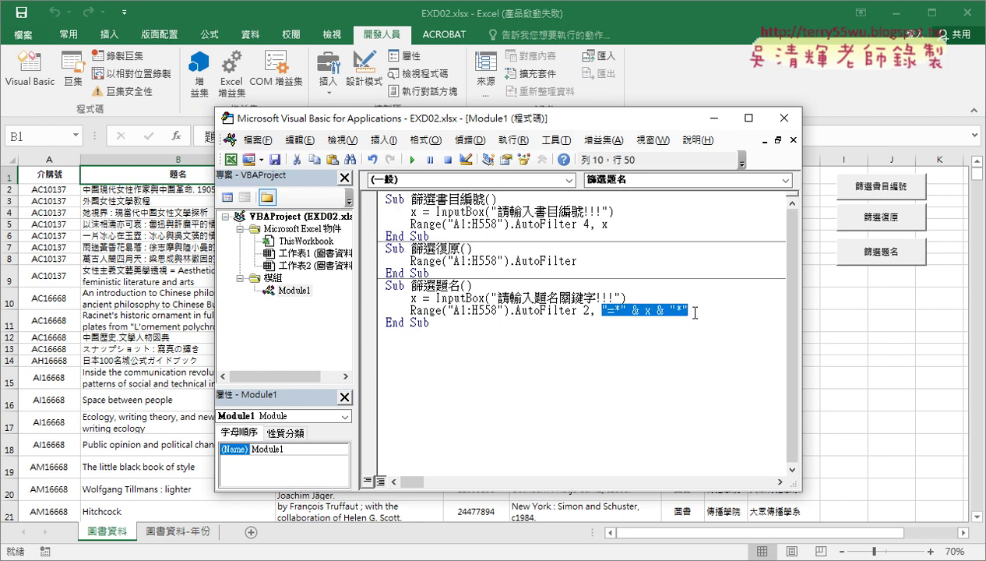